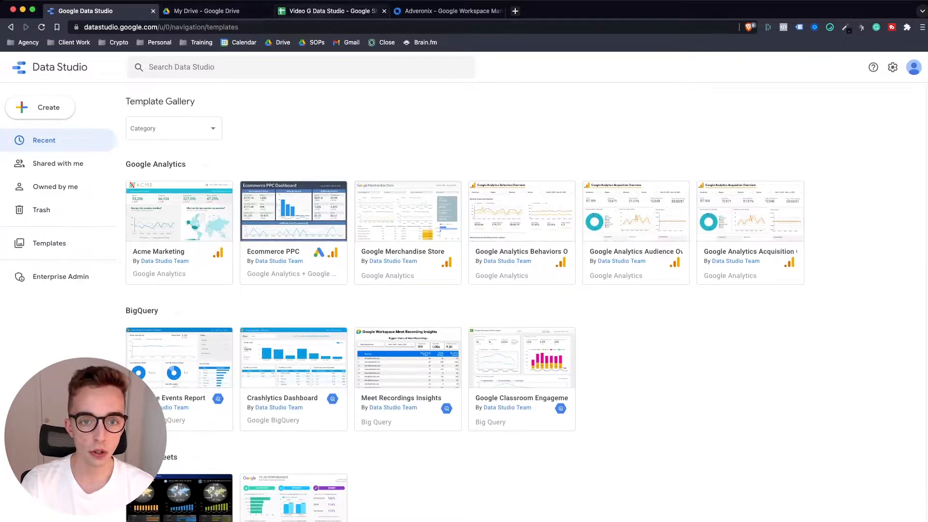
Switch to the Video G Data Studio spreadsheet and look over its empty cells, including the range A1:E5
click(328, 10)
click(144, 232)
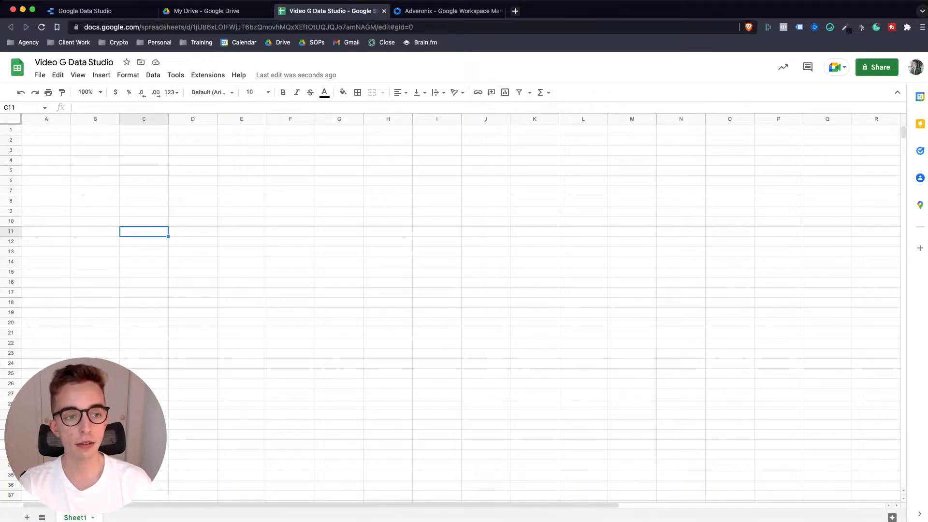
click(47, 150)
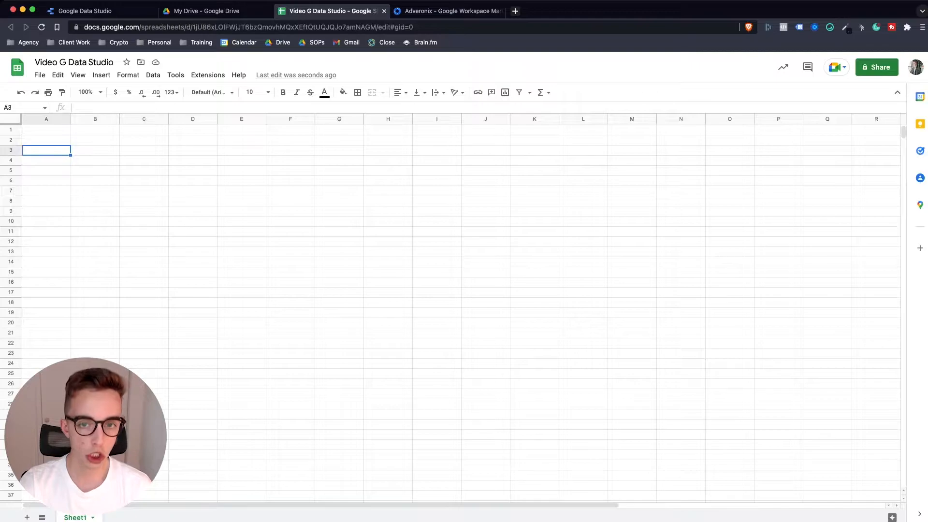
drag(43, 130, 242, 171)
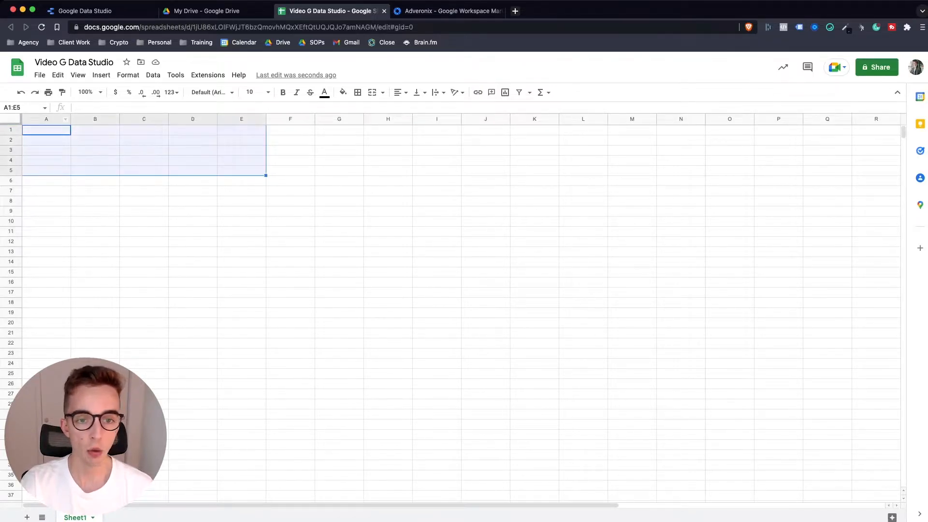
click(144, 181)
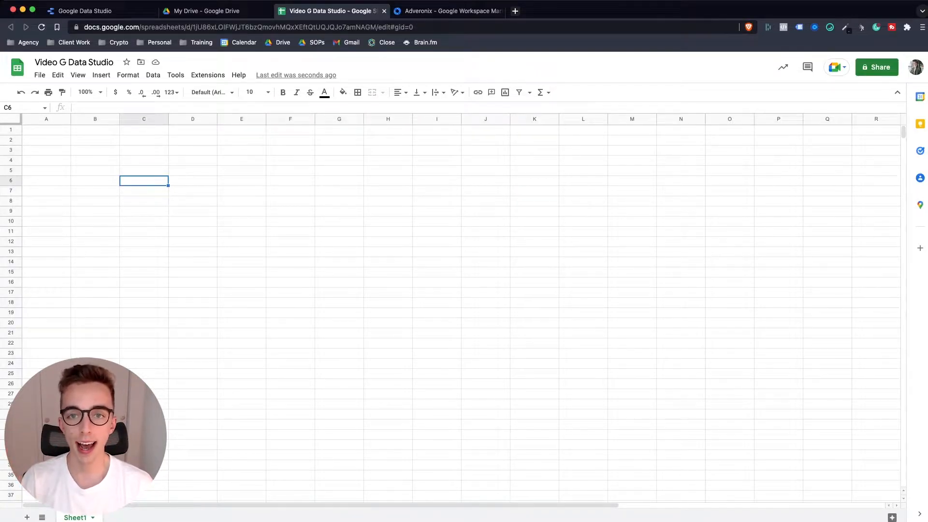
Look at the Adveronix add-on's listing in the Google Workspace Marketplace
click(447, 11)
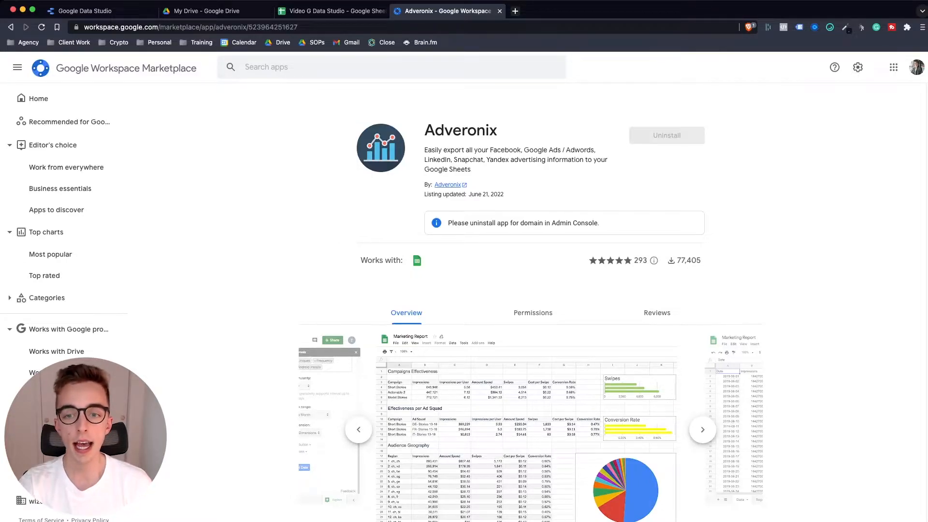
scroll(417, 249, down, 1)
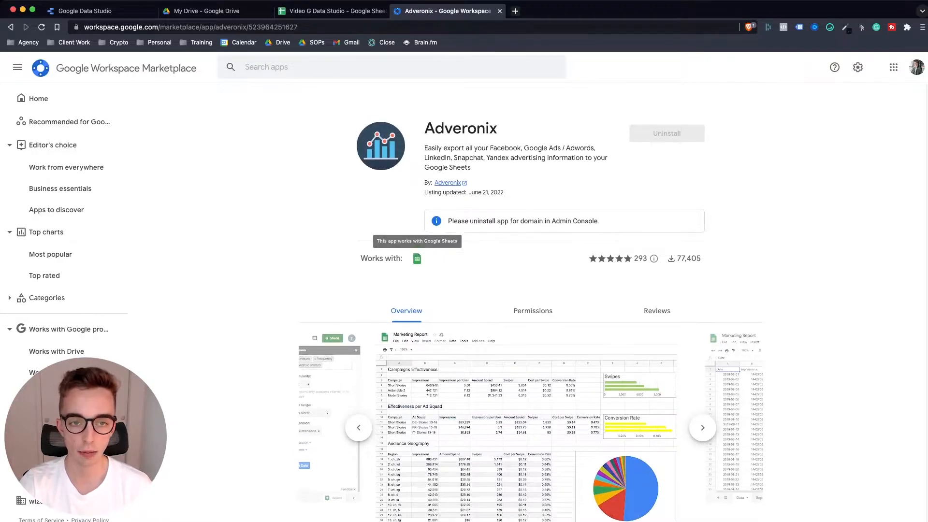
Switch to Data Studio, browse the Template Gallery and open the Google Ads Overview template
key(super+1)
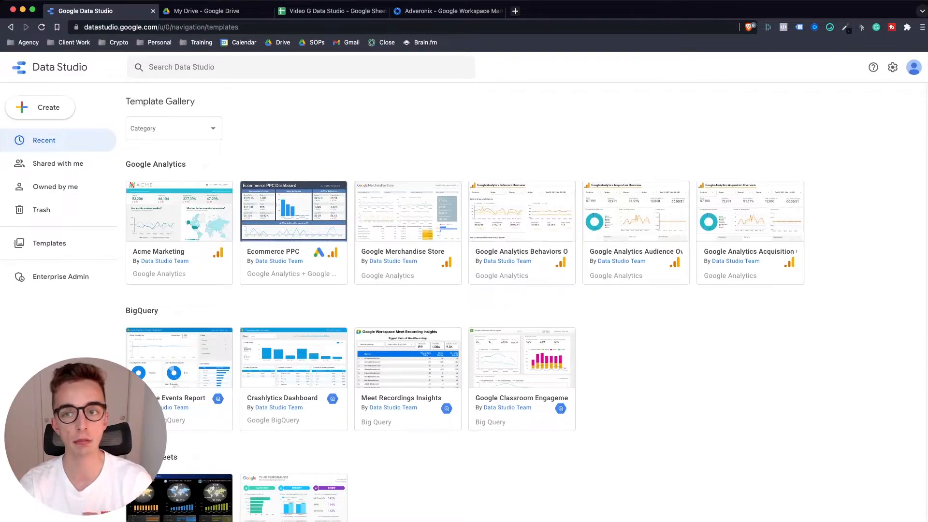
scroll(464, 302, down, 6)
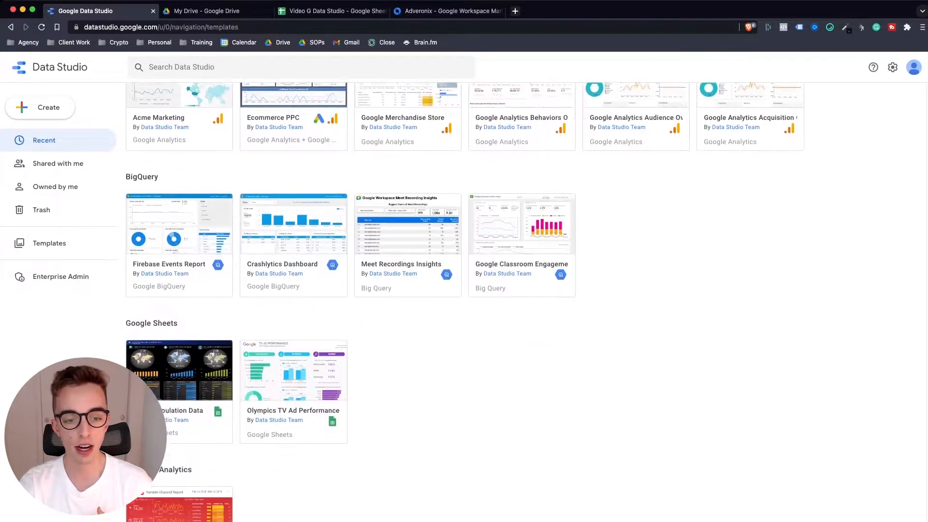
scroll(522, 302, down, 5)
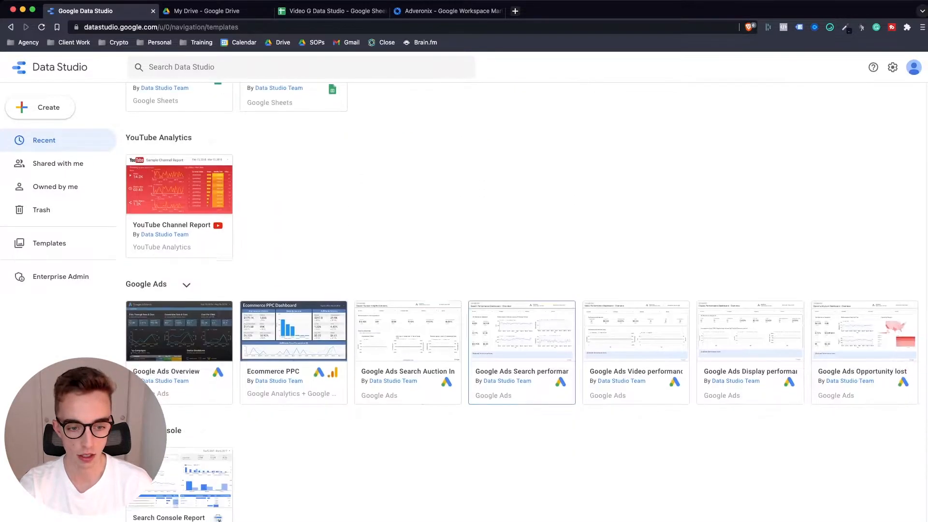
scroll(522, 301, down, 5)
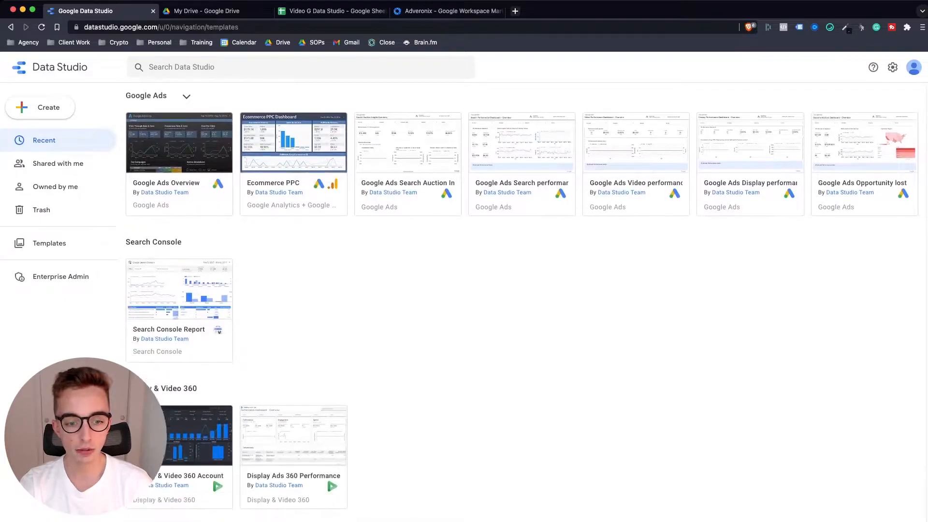
scroll(291, 363, up, 15)
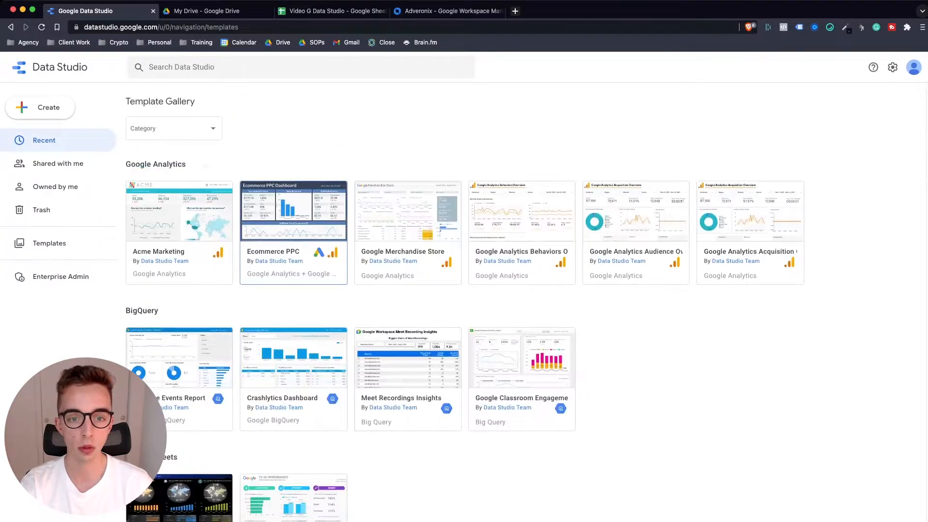
scroll(179, 193, down, 14)
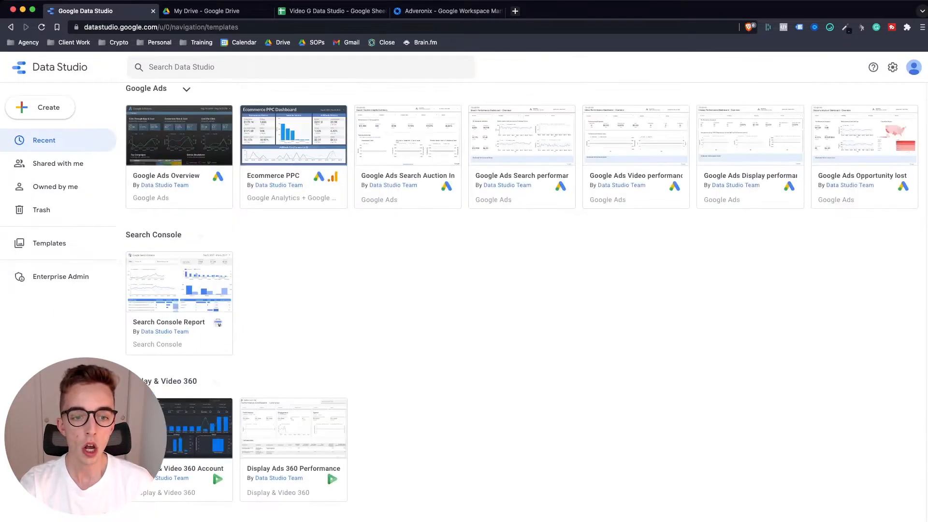
click(179, 193)
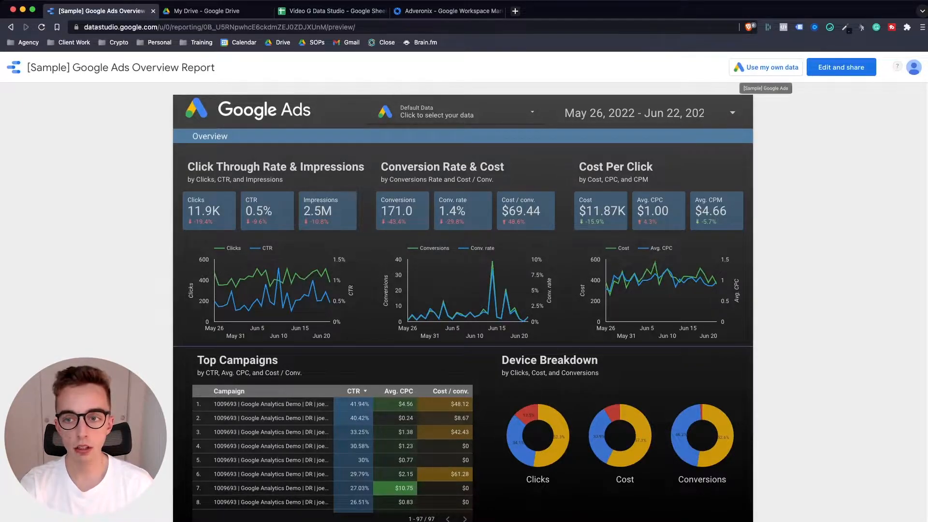
Check the authorization request for using your own Google Ads data, cancel it, and look over the sample report
click(772, 67)
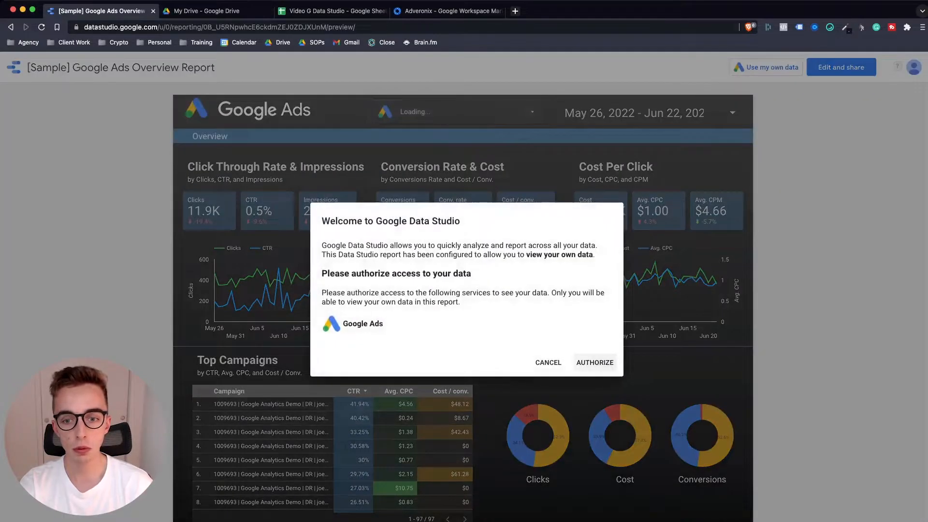
click(548, 363)
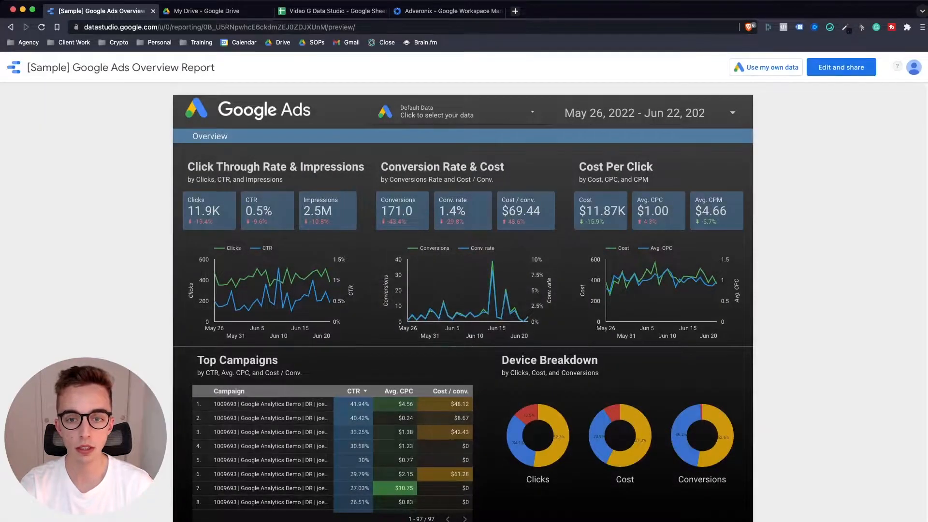
scroll(463, 302, down, 1)
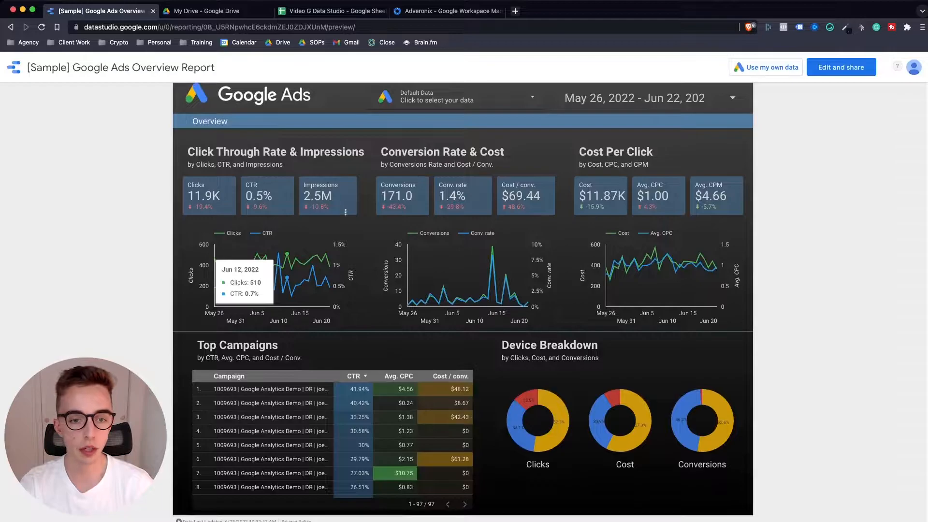
scroll(247, 290, up, 1)
Create an editable copy of the Google Ads Overview sample report with its data added
click(769, 70)
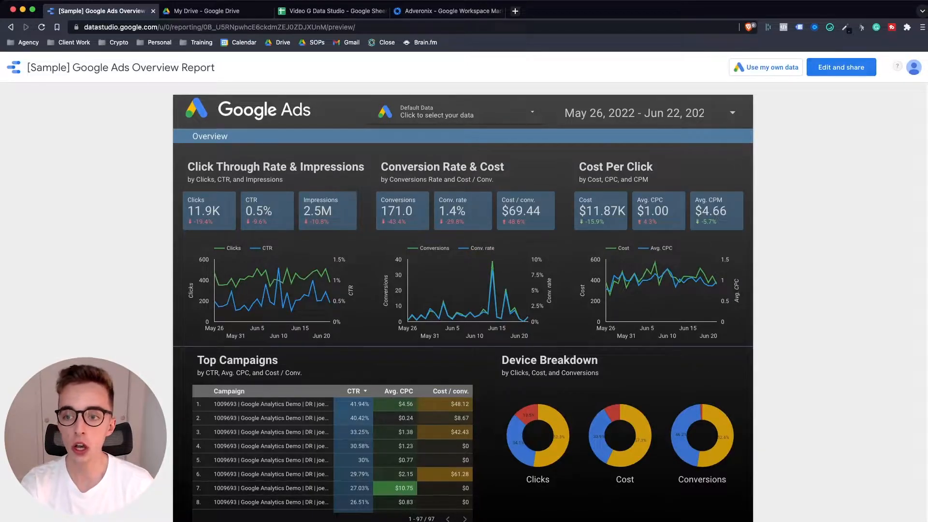
click(841, 67)
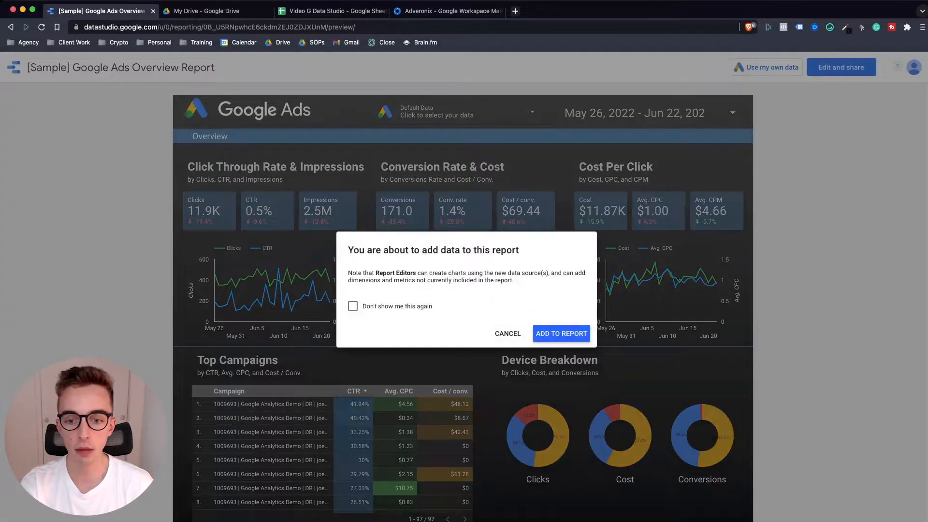
click(562, 334)
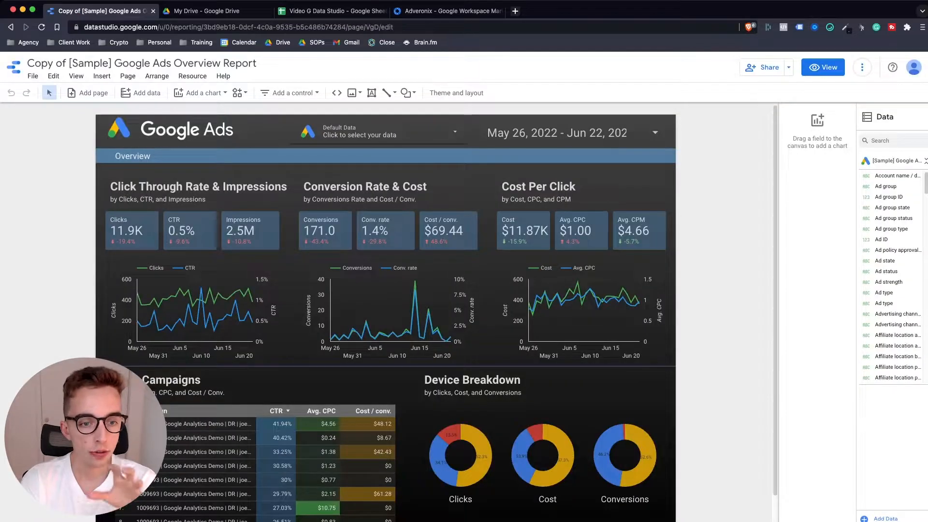
Inspect the chart setup of the Clicks, CTR and Impressions scorecards in the copied report
click(132, 231)
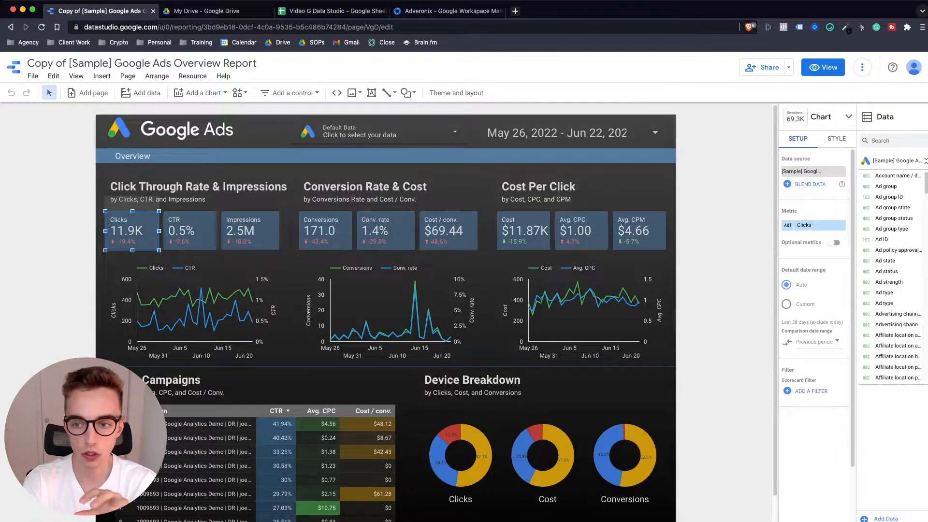
click(190, 232)
click(251, 232)
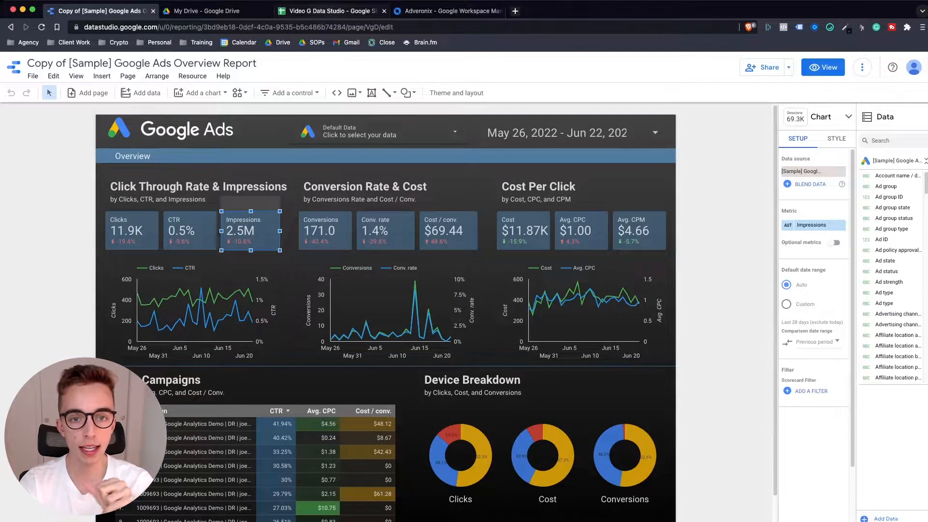
Switch to the Video G Data Studio spreadsheet and select cell A1
click(332, 11)
click(46, 140)
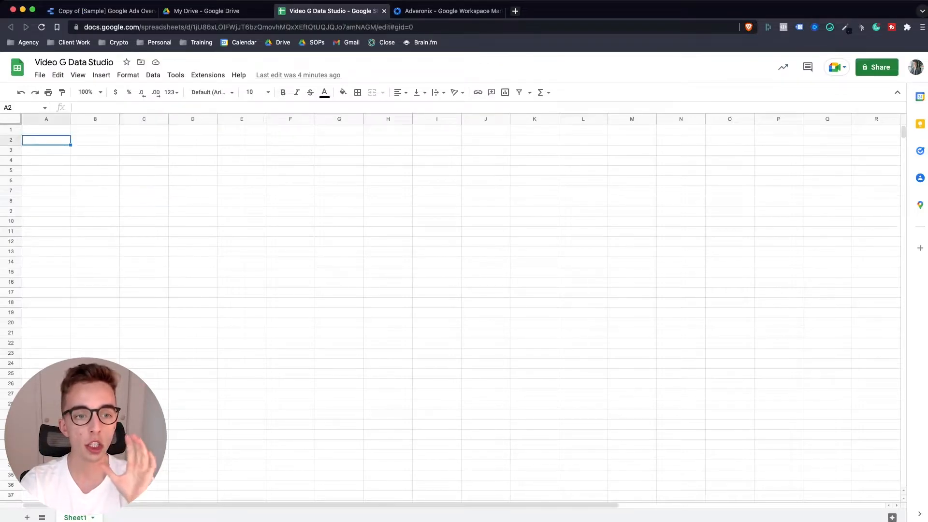
click(46, 130)
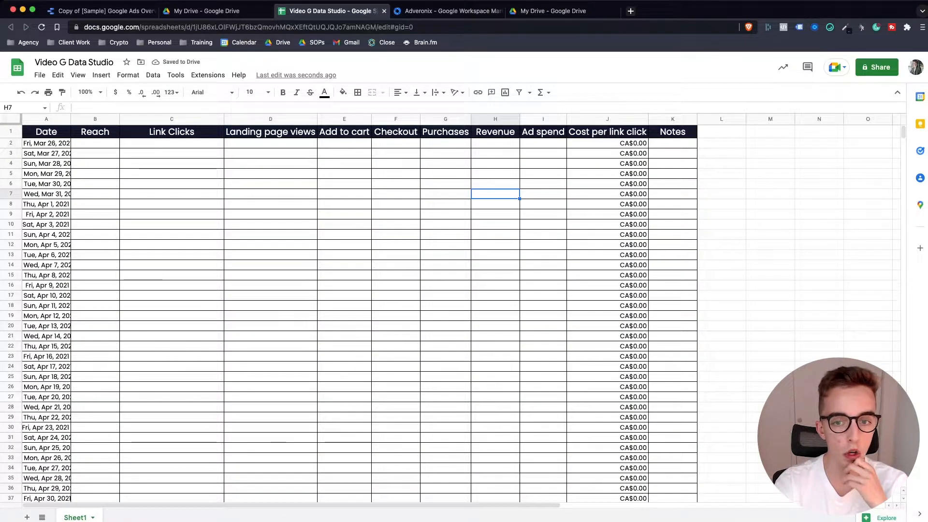
Look over the daily ad tracking table's columns and rows, including the range A2:G10
scroll(368, 314, down, 1)
scroll(367, 315, up, 1)
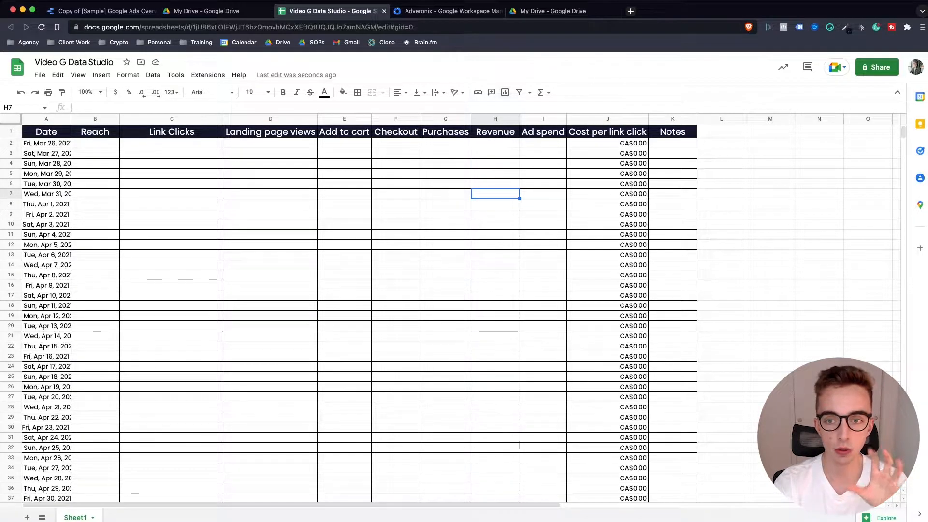
click(172, 184)
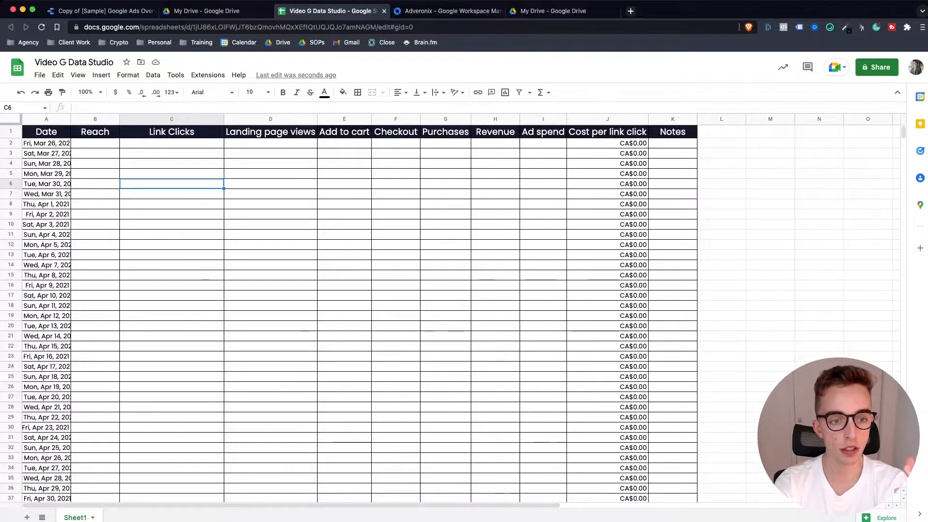
drag(46, 143, 446, 224)
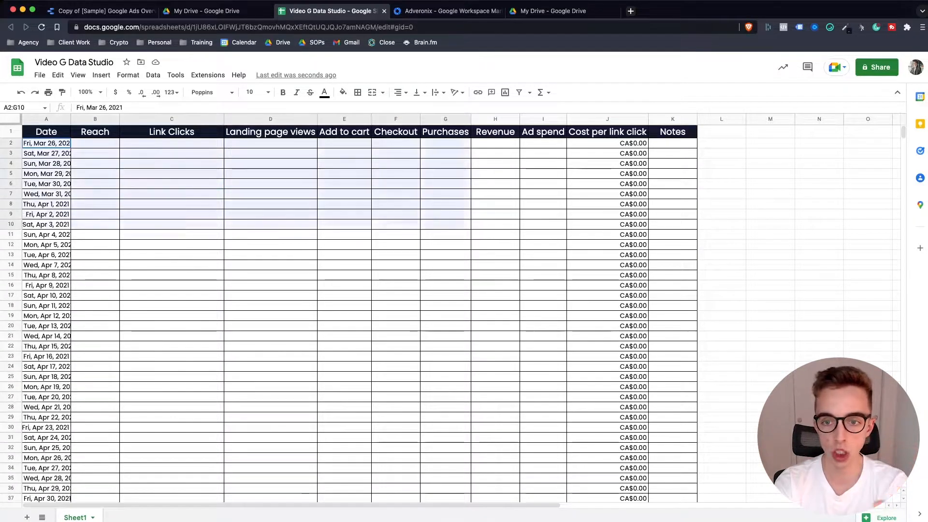
click(544, 265)
scroll(544, 265, down, 3)
scroll(543, 265, up, 3)
Examine the daily dates listed down the Date column, starting from cell A2
drag(46, 143, 47, 255)
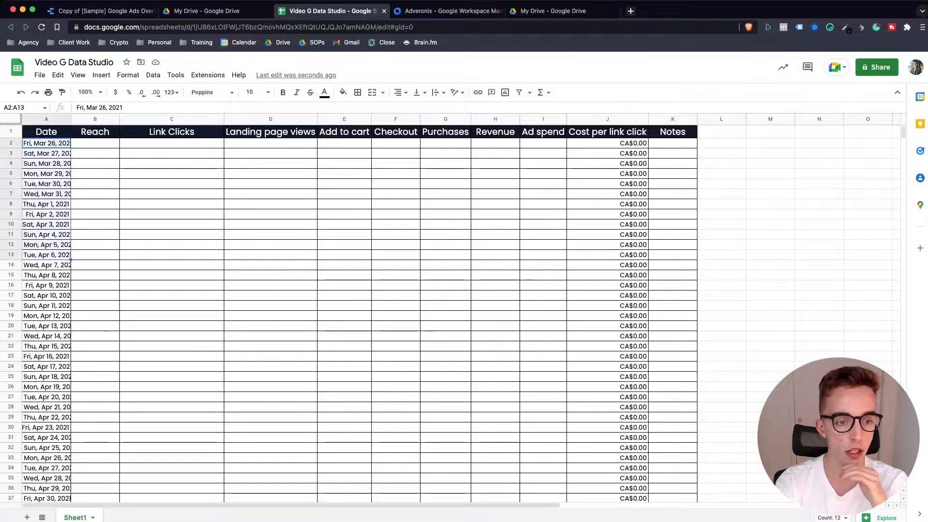
click(46, 285)
scroll(46, 285, down, 3)
scroll(445, 313, down, 5)
scroll(445, 313, up, 8)
scroll(446, 313, down, 8)
scroll(446, 313, up, 8)
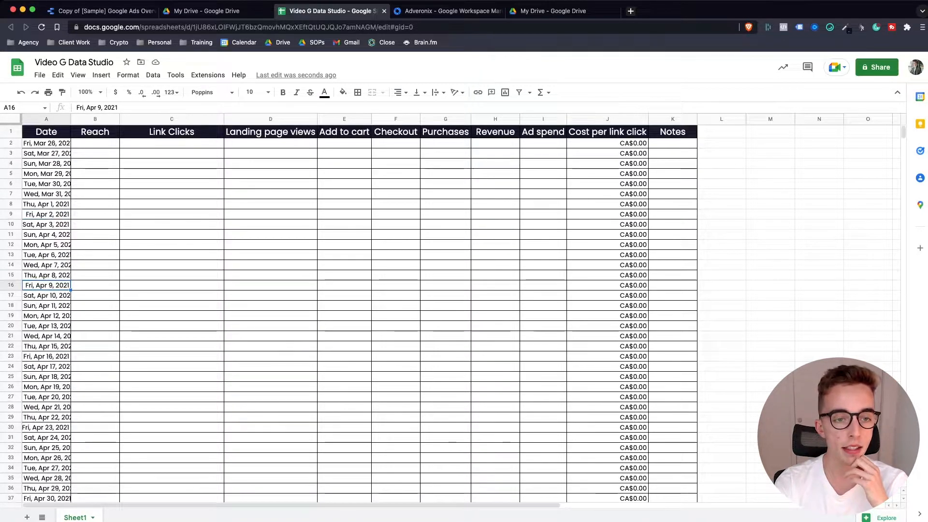
Review the metric cells from Reach to Ad spend and the Cost per link click formula in J2
drag(95, 144, 543, 153)
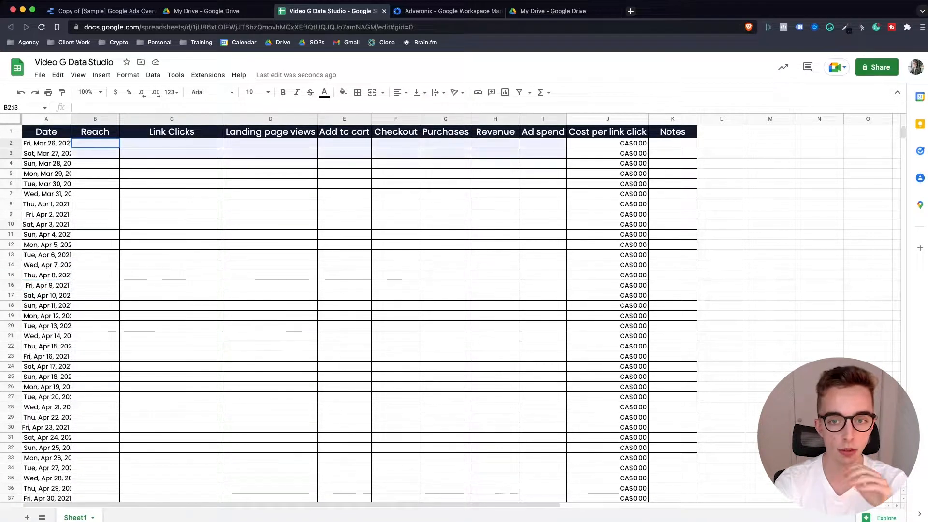
click(495, 164)
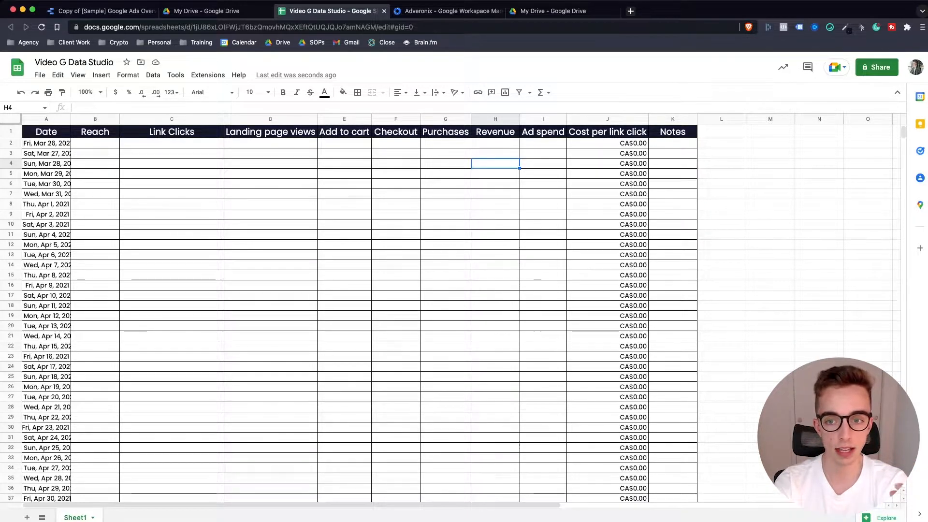
click(608, 144)
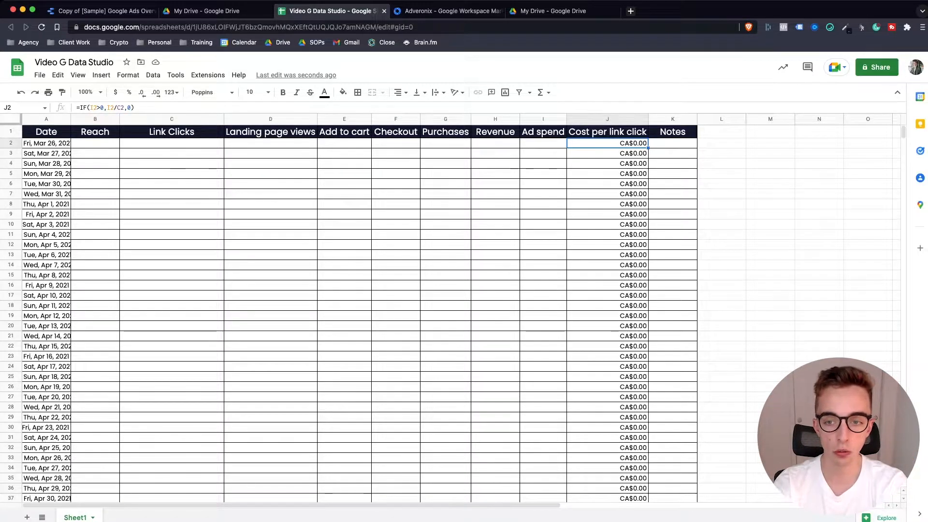
Examine the June 2021 rows of the tracking table and the sample metrics for June 23 to 28
scroll(358, 309, down, 7)
scroll(358, 309, down, 12)
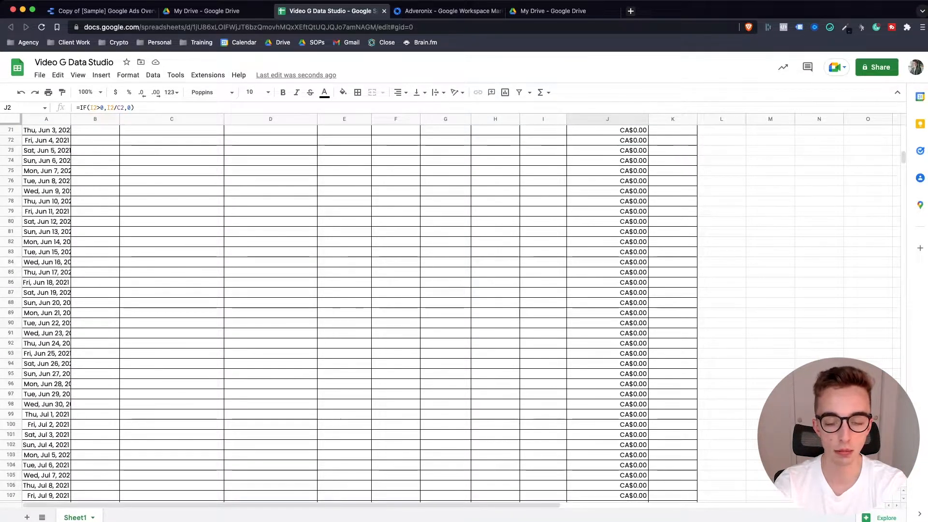
scroll(358, 310, up, 17)
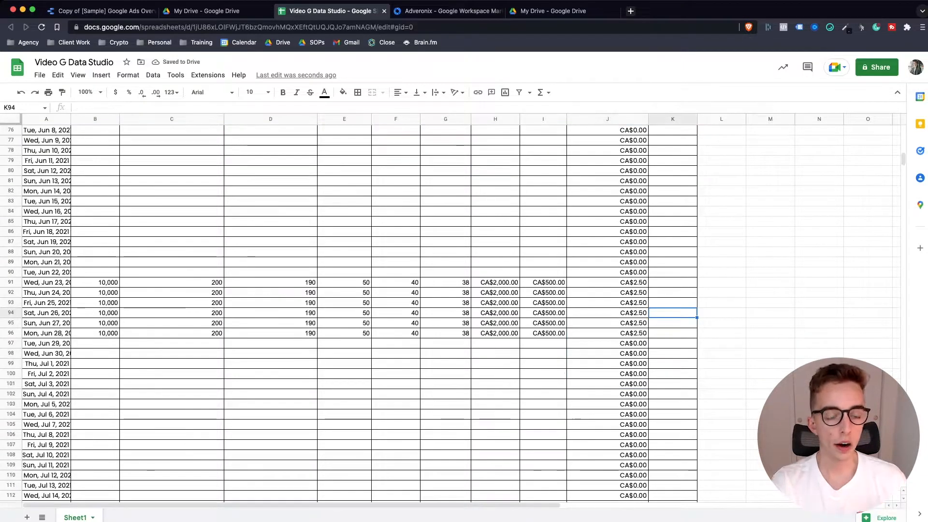
click(172, 231)
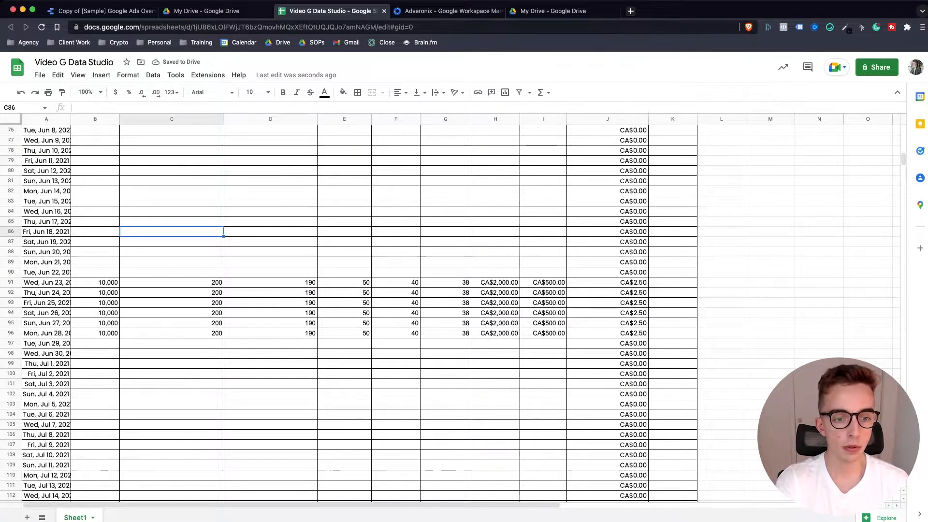
click(95, 242)
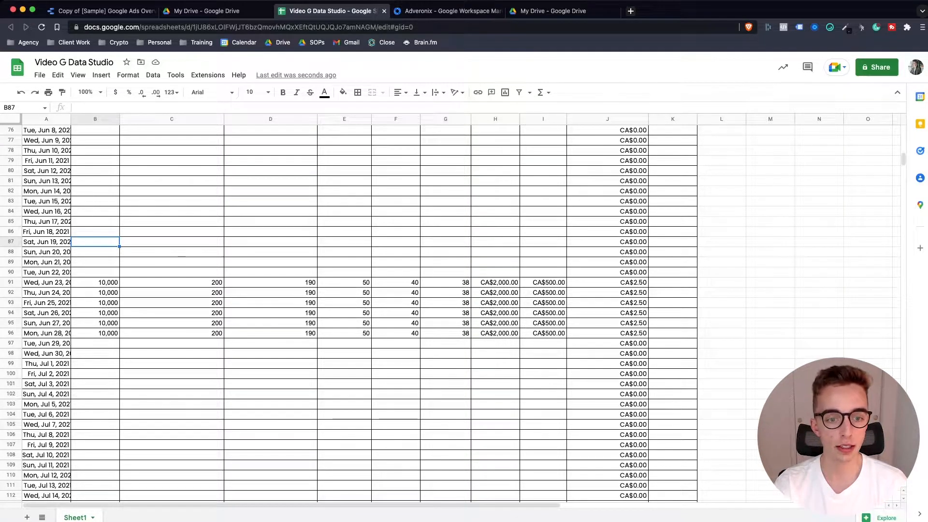
Review the sample Reach and Link Clicks values for the June 23 to 28 rows
click(160, 273)
drag(96, 282, 97, 323)
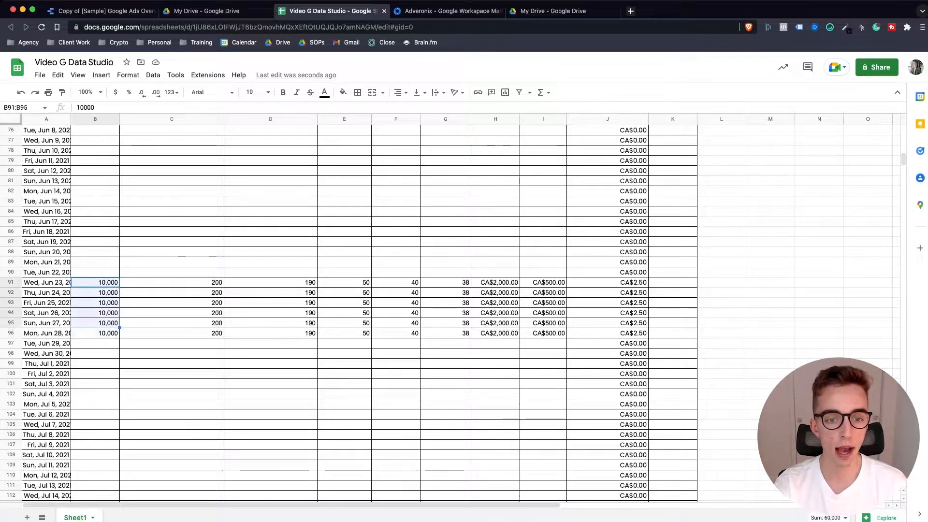
drag(172, 282, 172, 344)
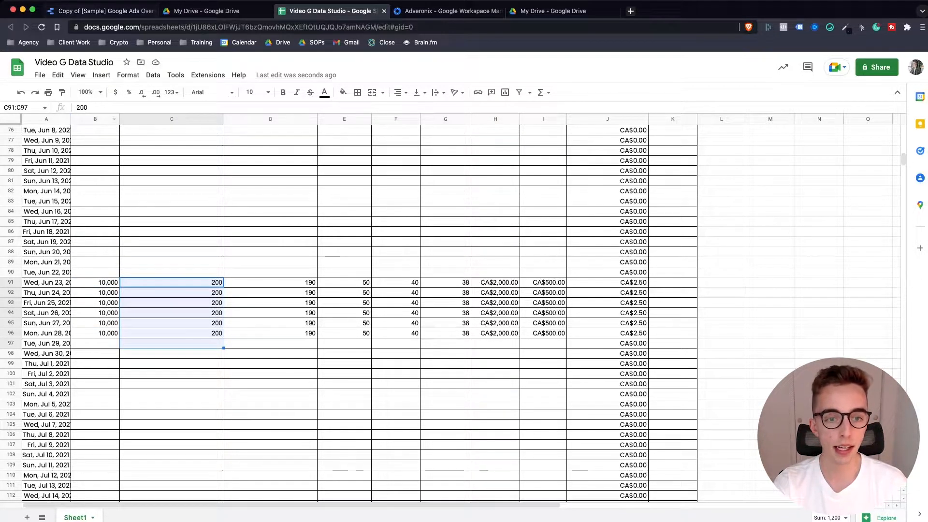
click(171, 353)
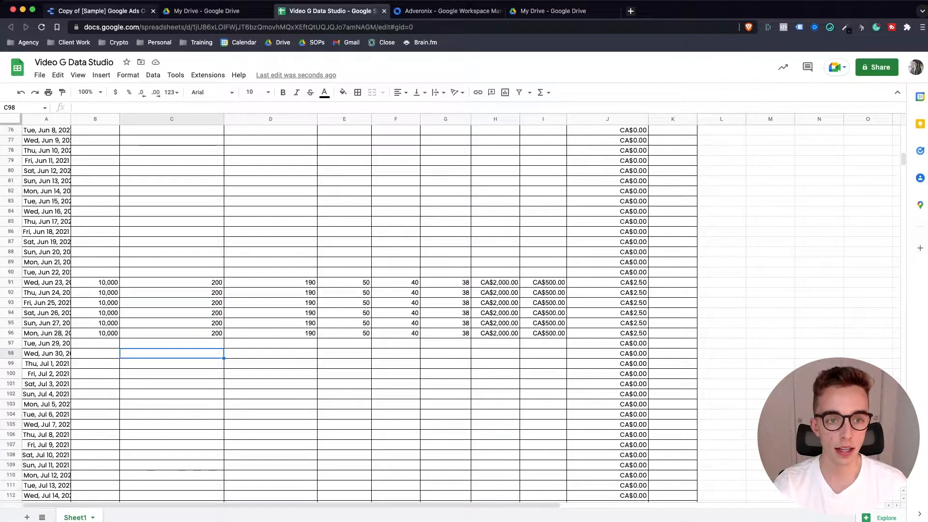
Switch to the Google Ads Overview report and start adding a Google Sheets data source for the Clicks scorecard
click(101, 11)
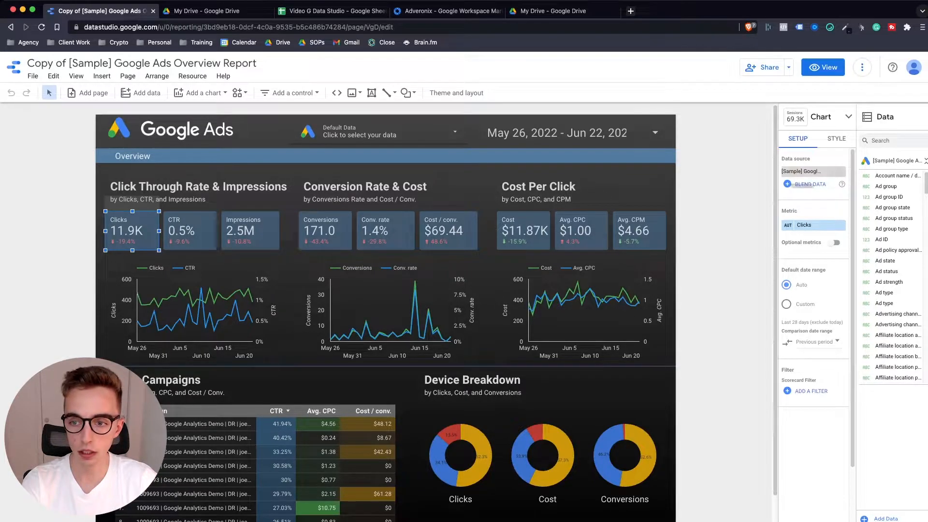
click(802, 171)
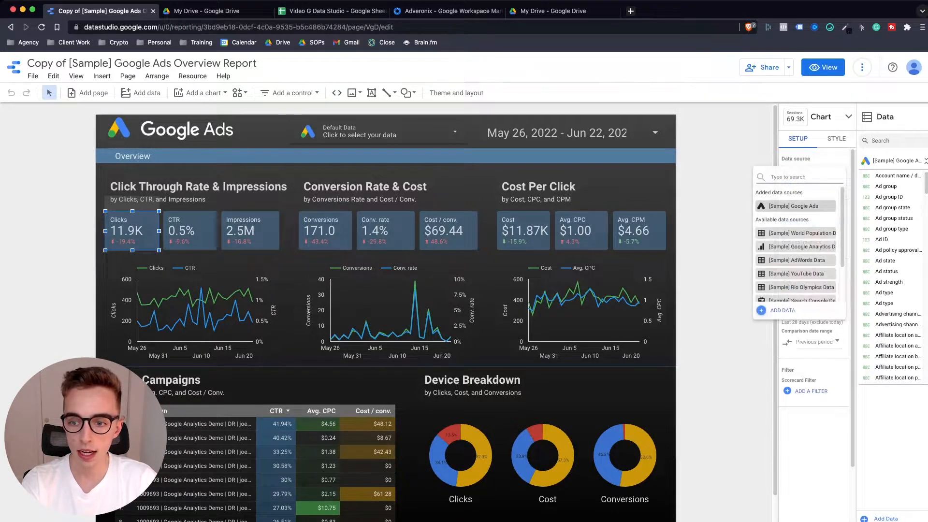
click(783, 311)
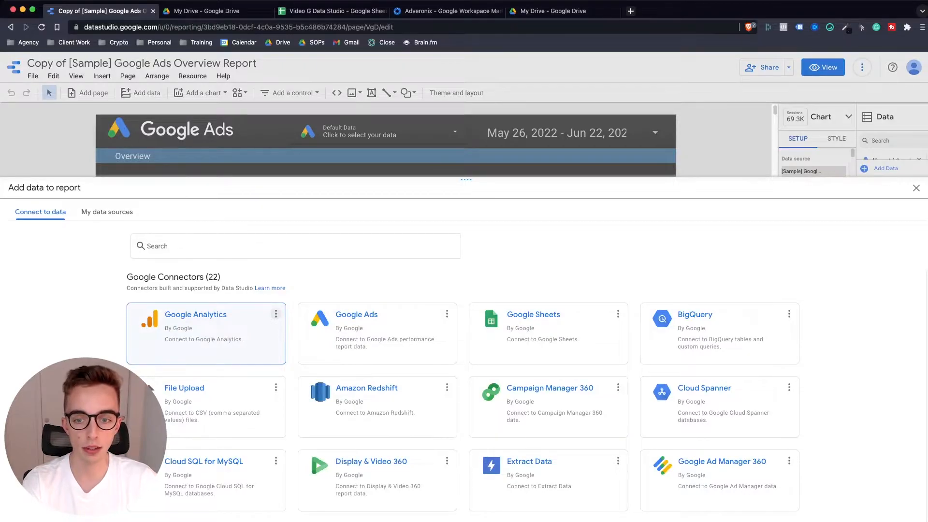
click(548, 334)
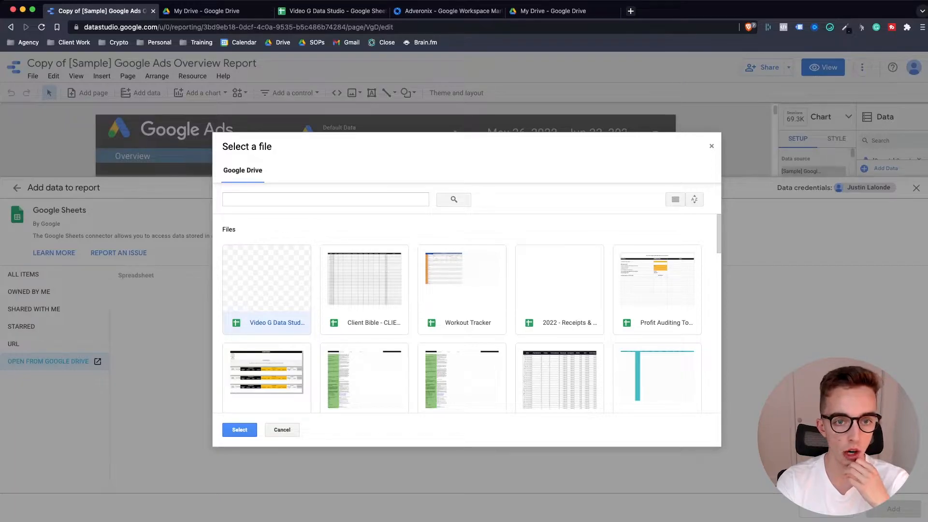
click(331, 11)
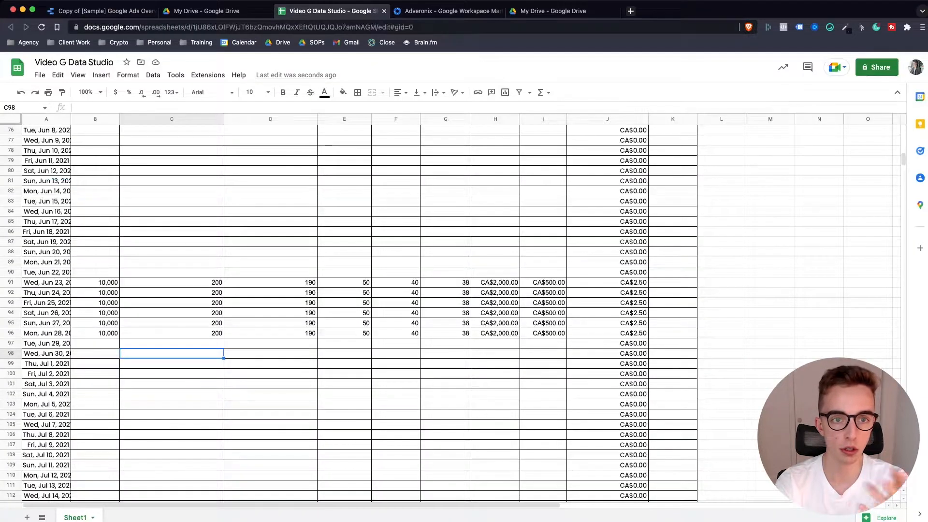
click(99, 11)
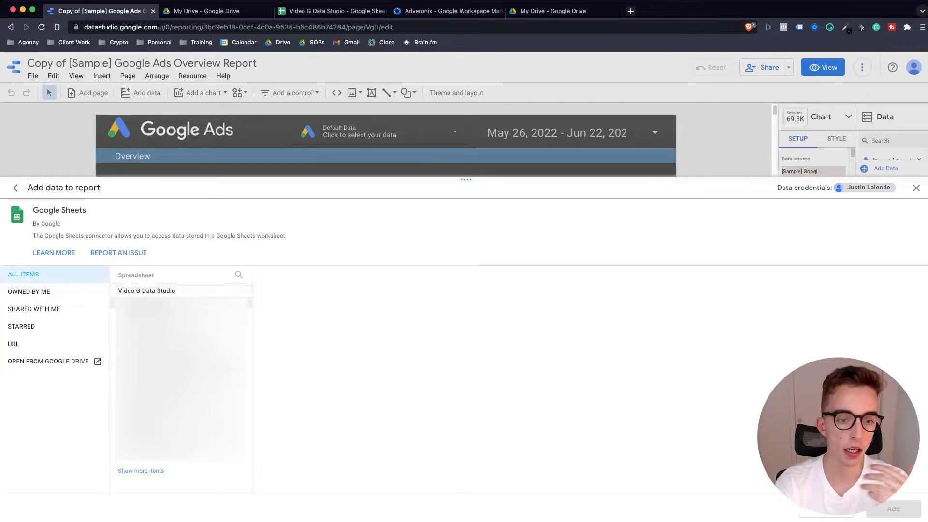
Add Sheet1 of the Video G Data Studio spreadsheet to the report, using the first row as headers and including hidden and filtered cells
click(146, 291)
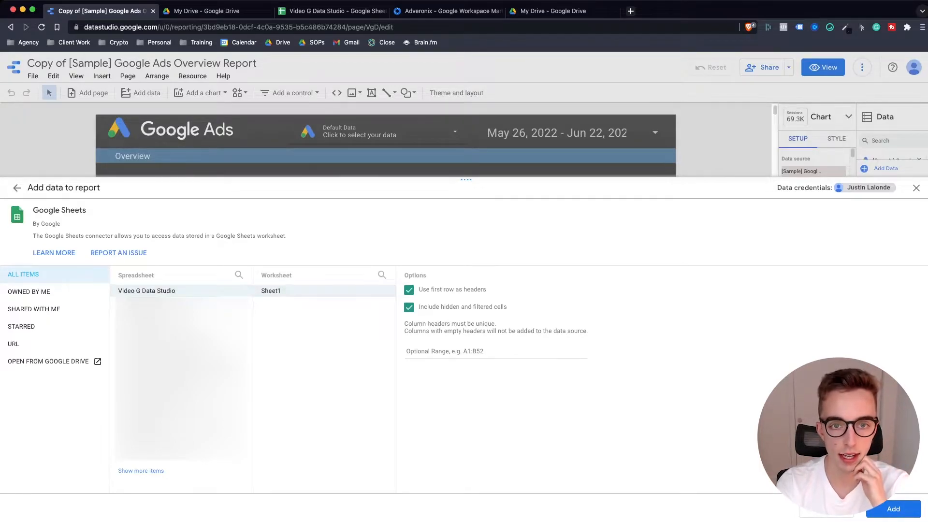
click(332, 11)
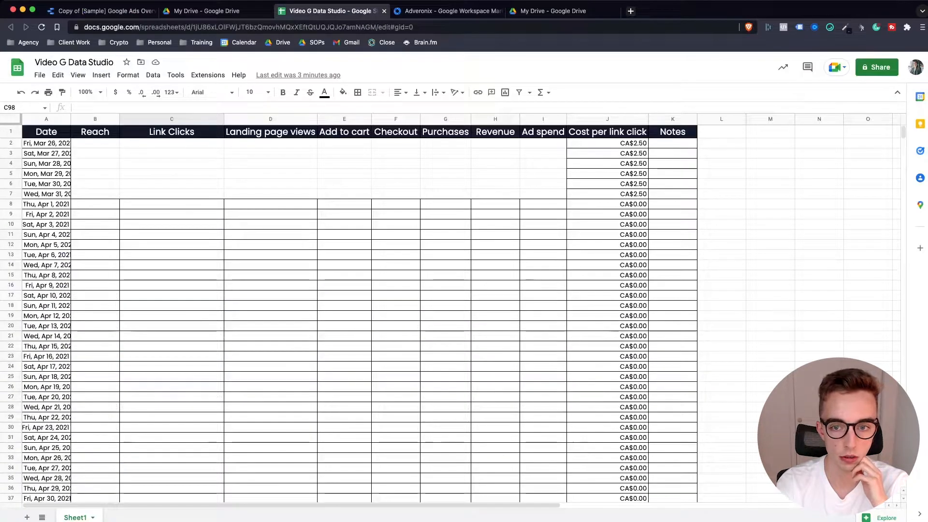
click(207, 10)
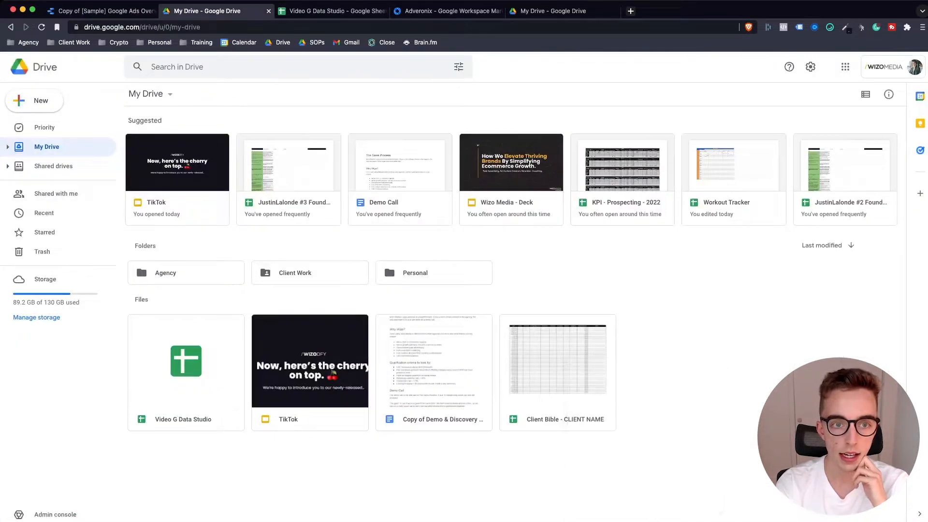
key(ctrl+shift+Tab)
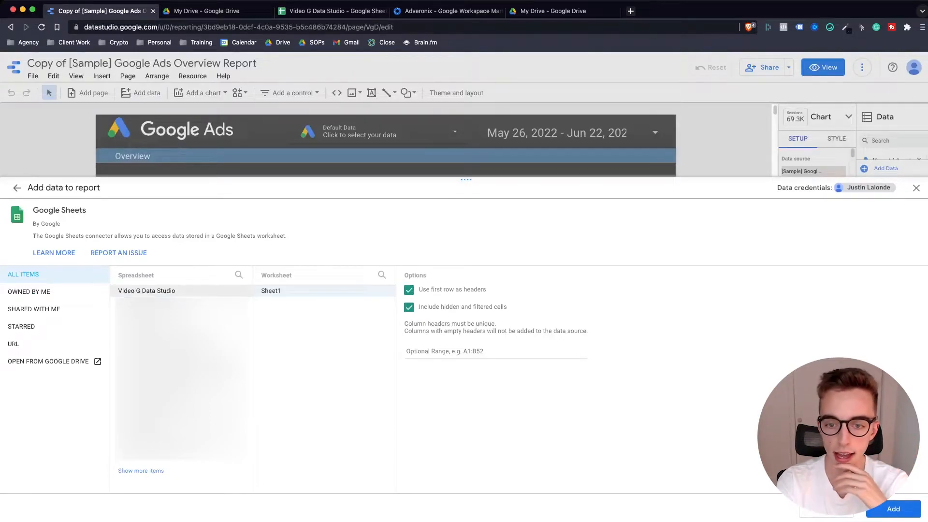
click(893, 509)
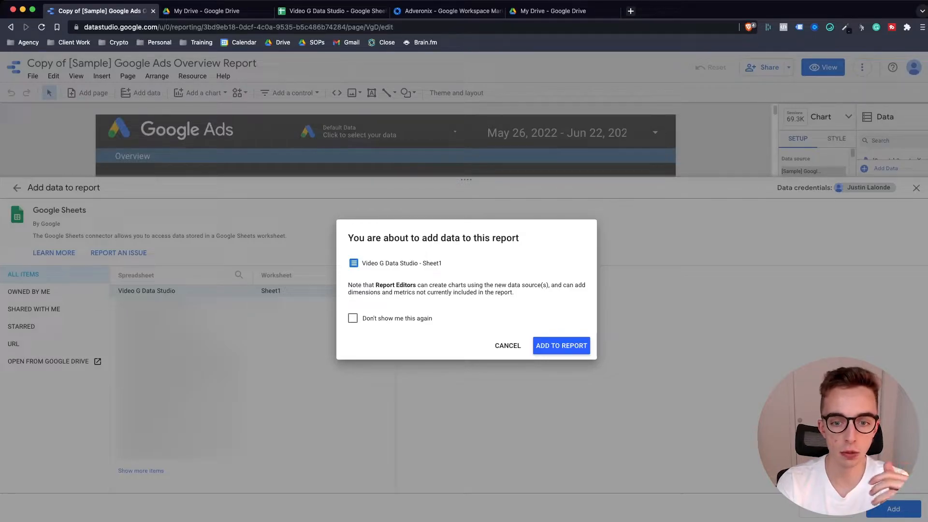
click(561, 346)
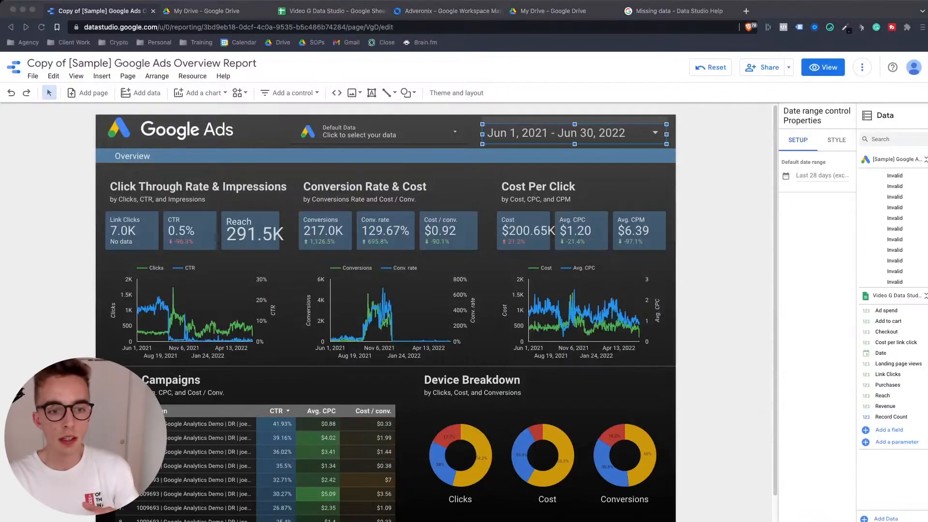
Check the data source and metric of the Link Clicks and Reach scorecards against the tracking spreadsheet's daily rows
click(127, 230)
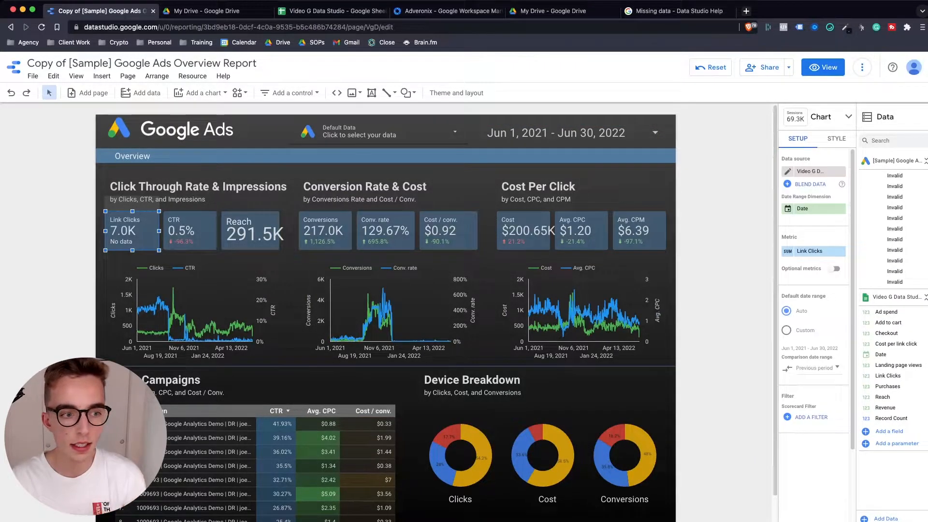
click(251, 232)
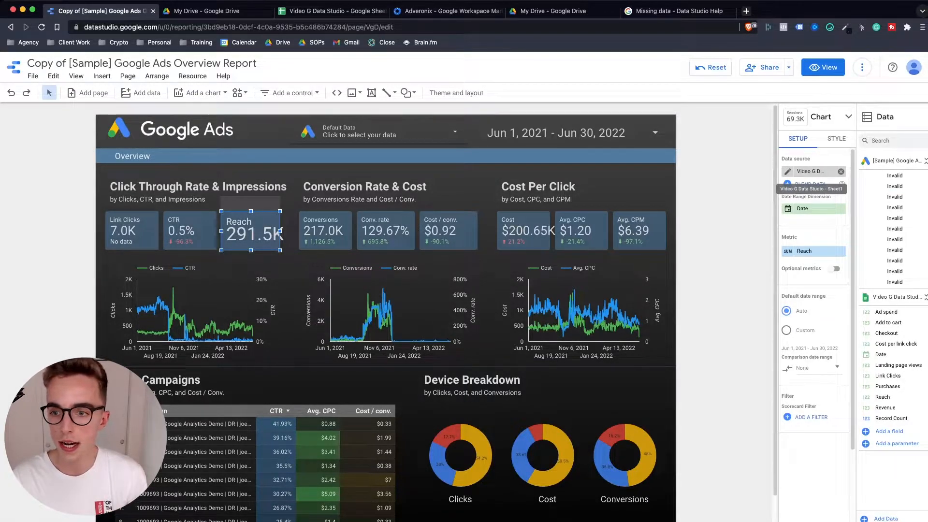
click(331, 11)
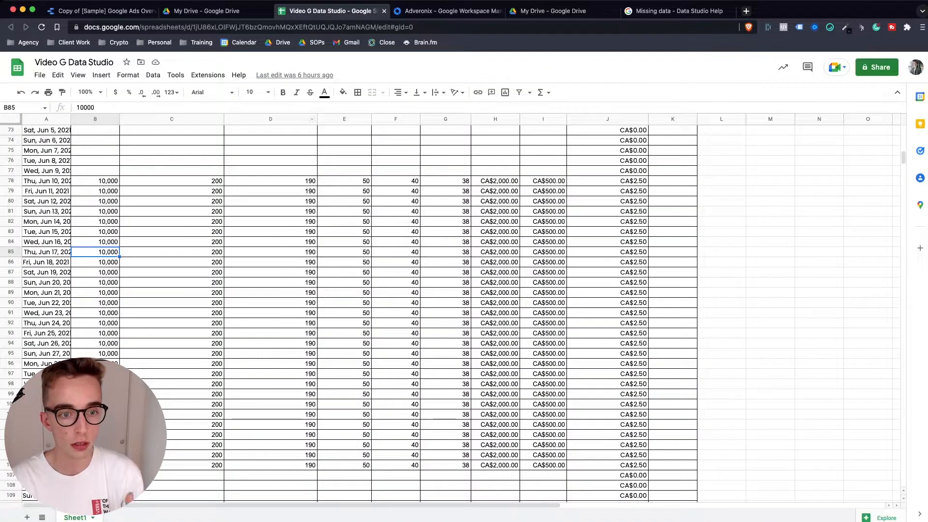
scroll(314, 251, up, 2)
scroll(314, 251, up, 10)
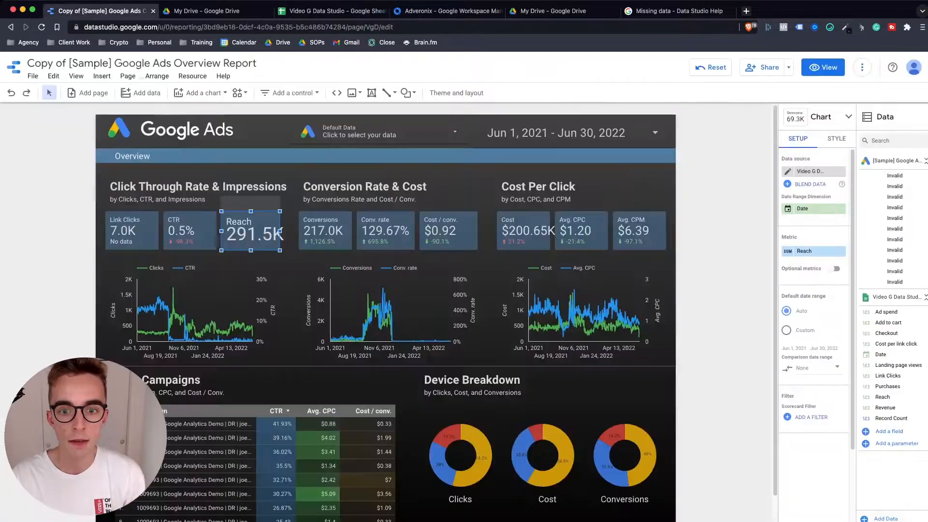
click(97, 11)
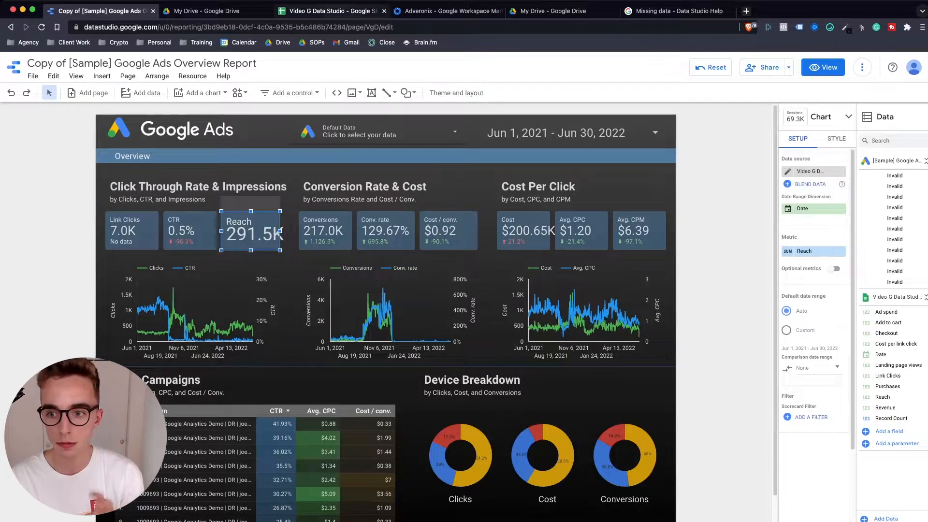
Compare the metrics available for the Reach scorecard with the spreadsheet's header row from Date to Cost per link click
click(814, 251)
scroll(798, 329, down, 3)
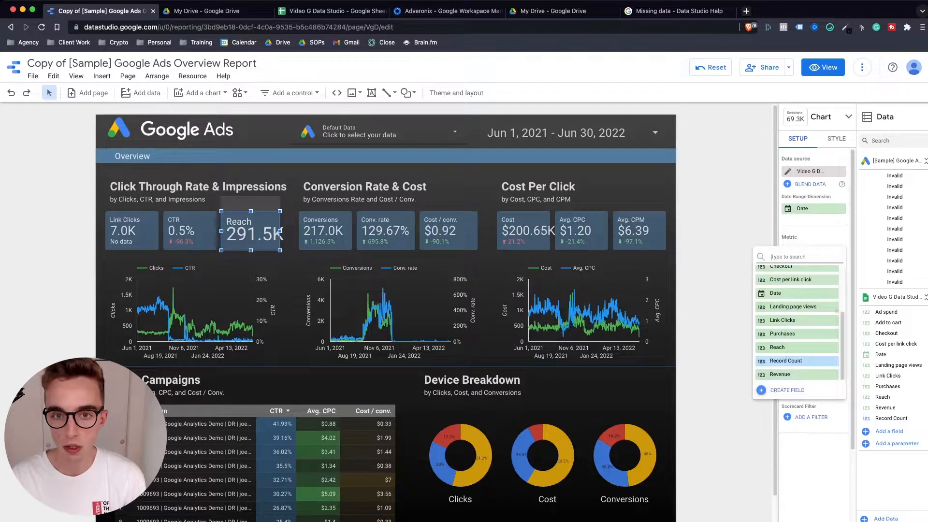
click(329, 11)
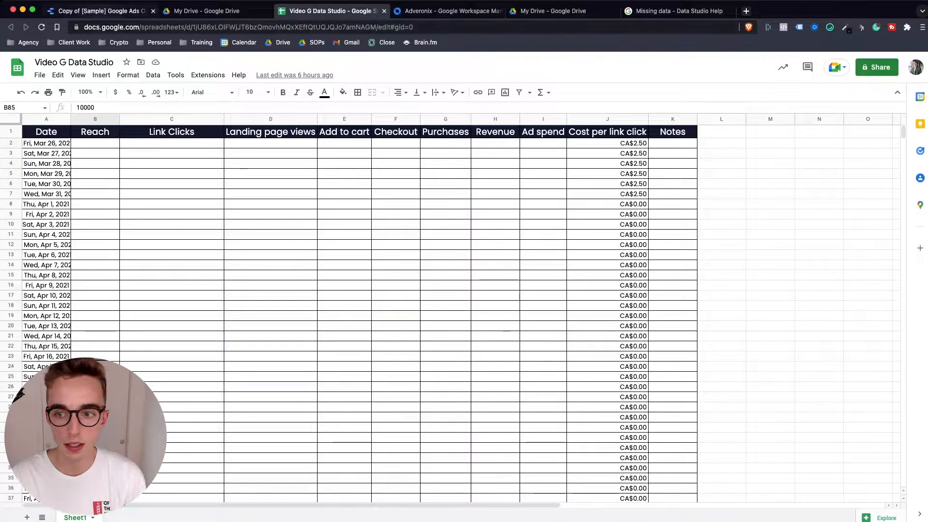
click(96, 10)
click(329, 10)
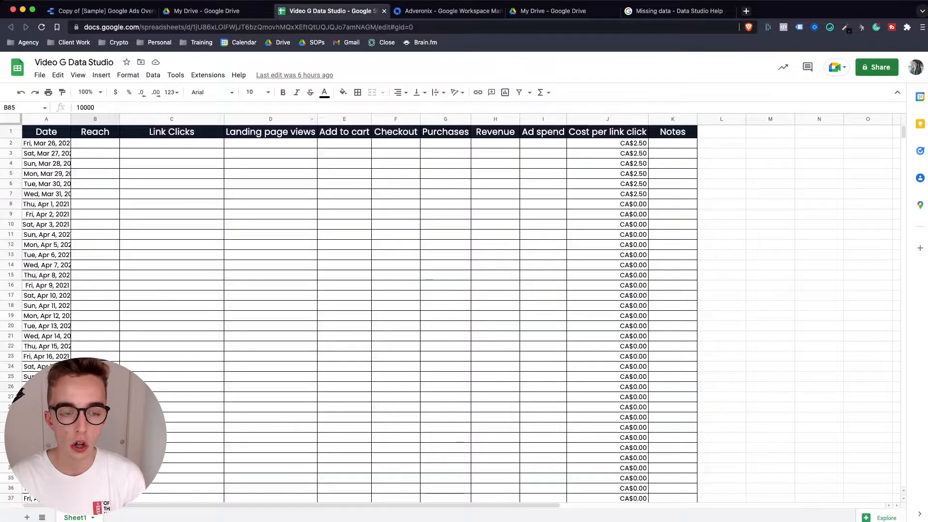
drag(47, 132, 628, 133)
click(271, 184)
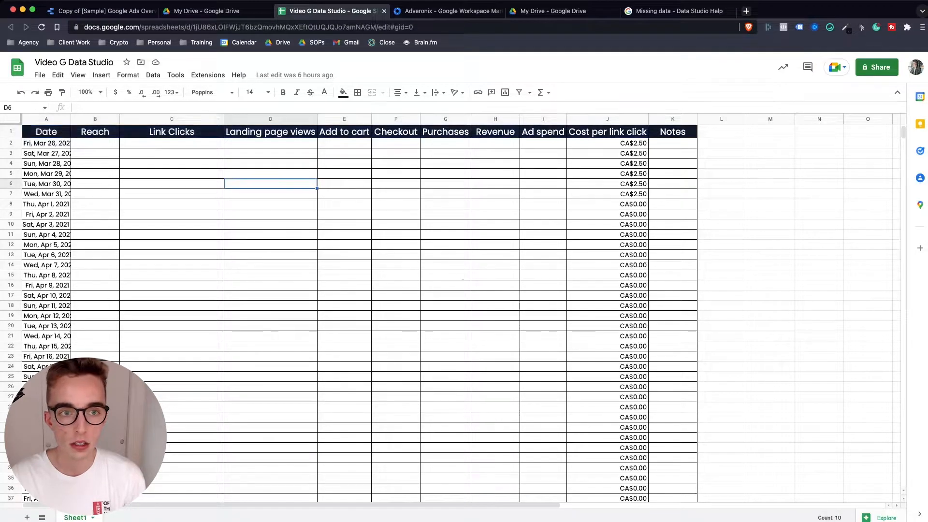
click(97, 10)
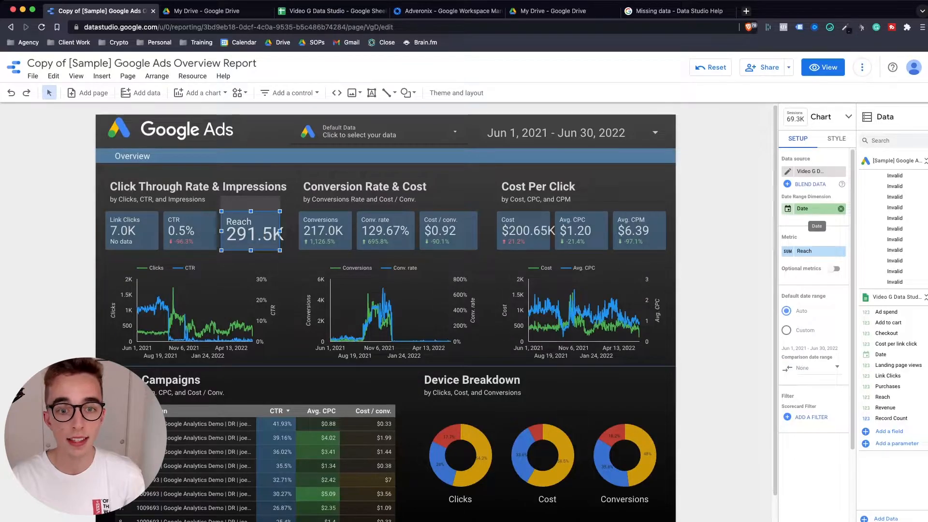
Compare the Reach scorecard's Date range dimension with the spreadsheet's Date column, A1:A16
click(329, 11)
drag(46, 132, 46, 285)
click(102, 11)
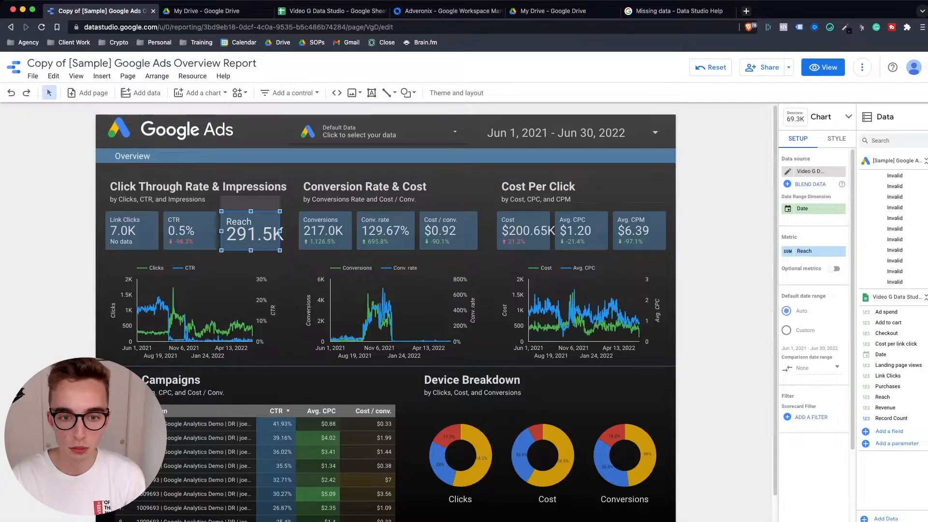
Set the Link Clicks scorecard's comparison date range to None
click(132, 231)
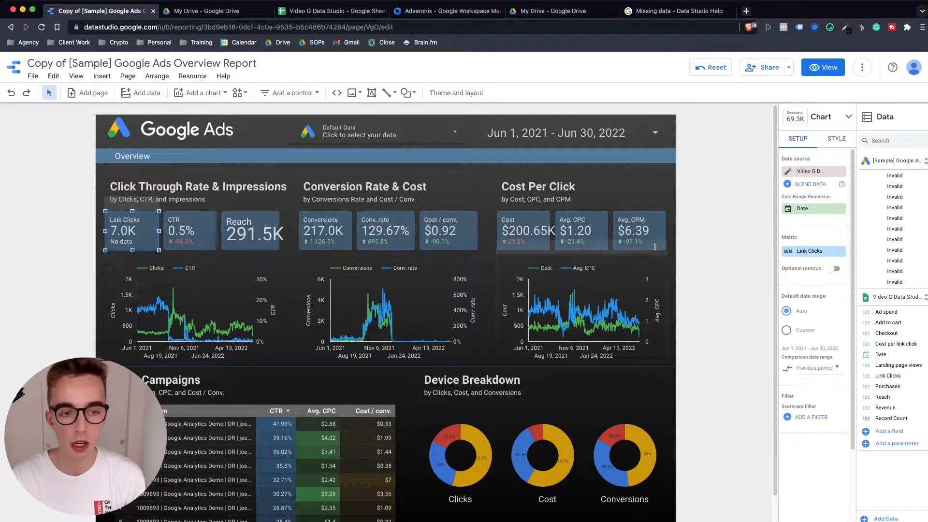
click(325, 231)
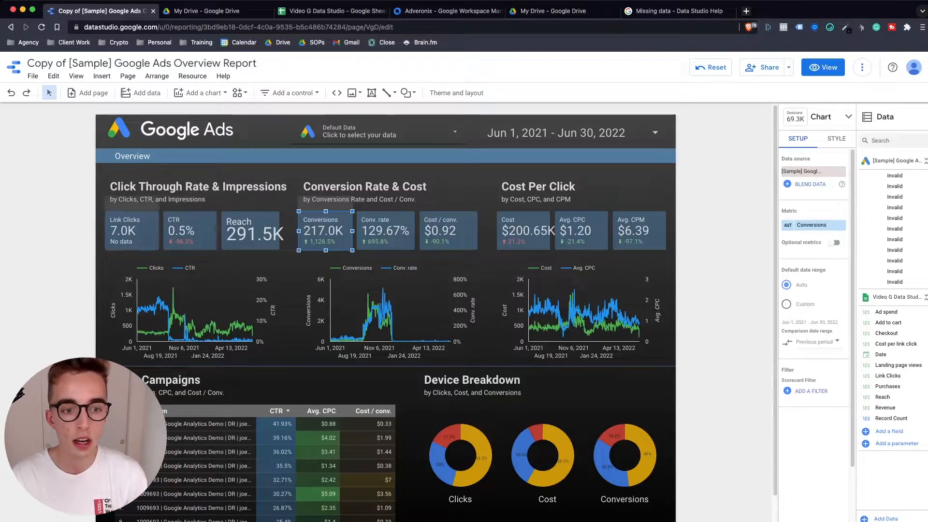
click(132, 231)
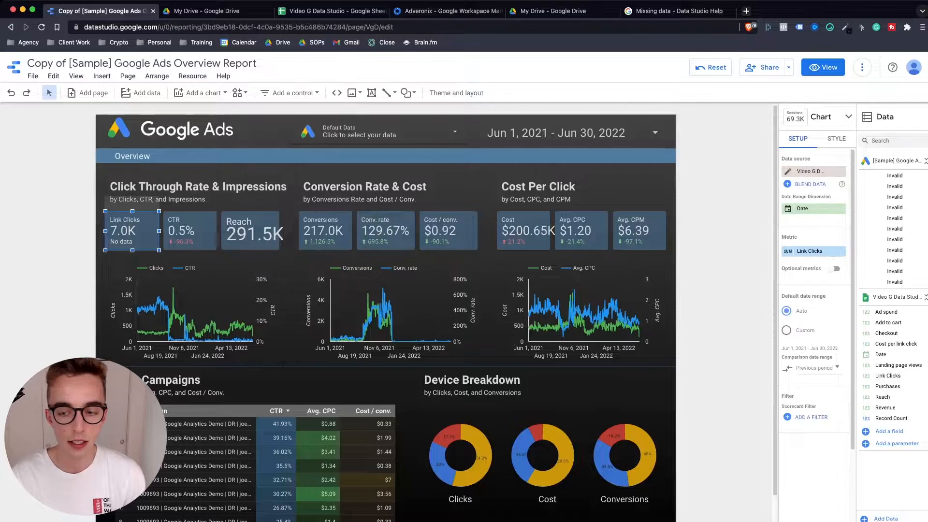
click(817, 369)
click(808, 334)
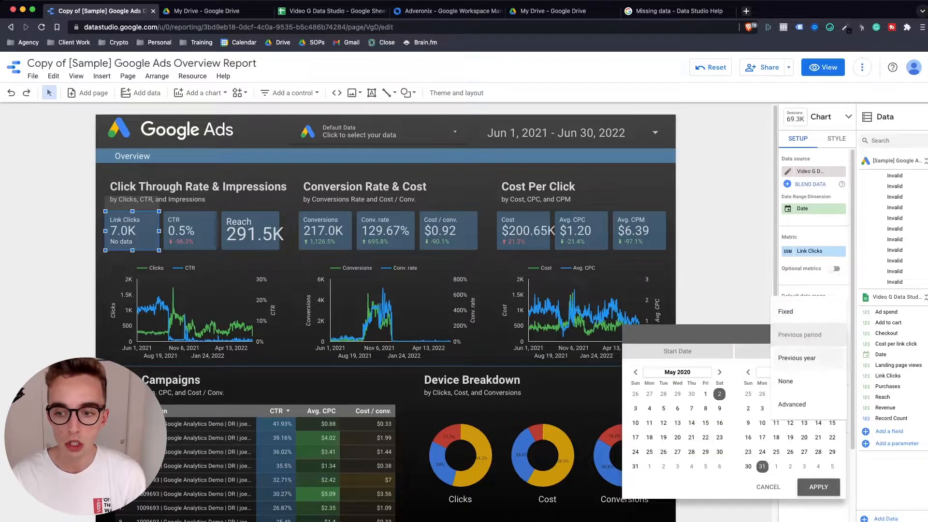
click(785, 381)
click(819, 487)
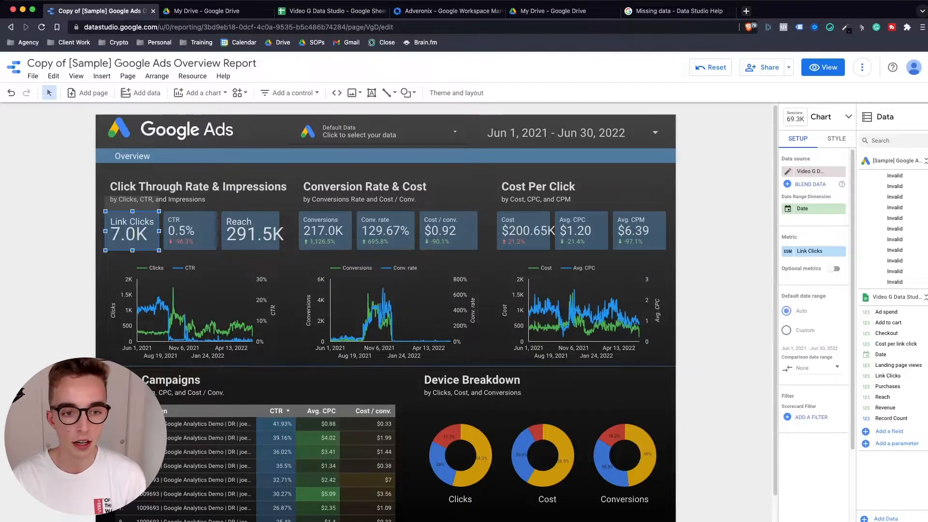
click(72, 246)
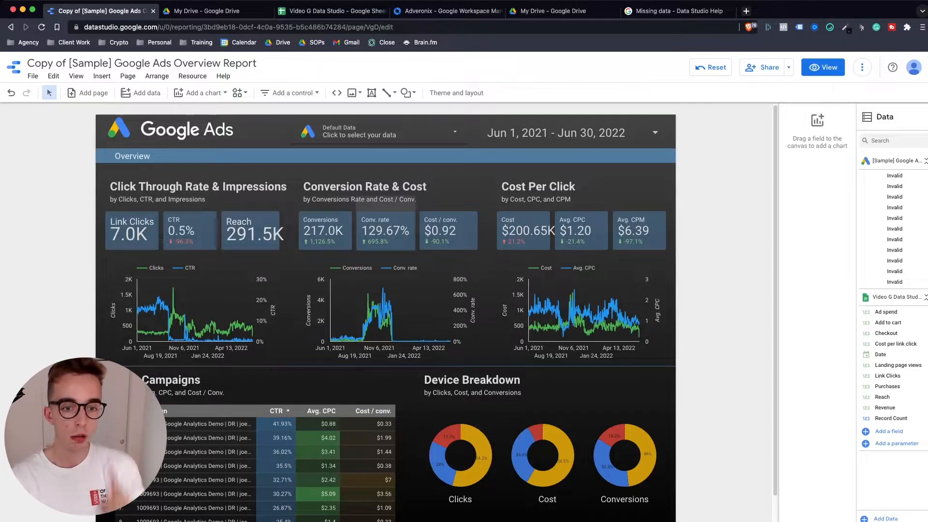
Check the CTR scorecard's metric against the spreadsheet headers from Link Clicks to Cost per link click
click(190, 232)
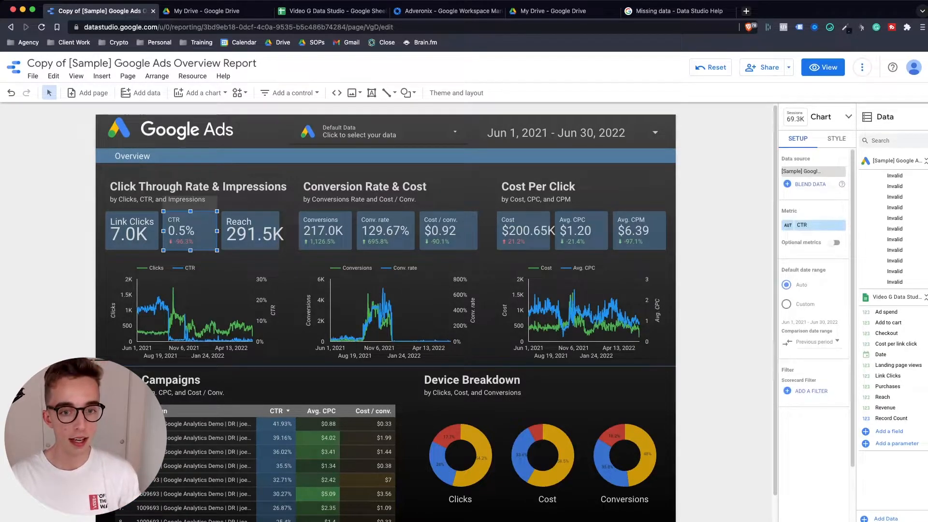
click(334, 11)
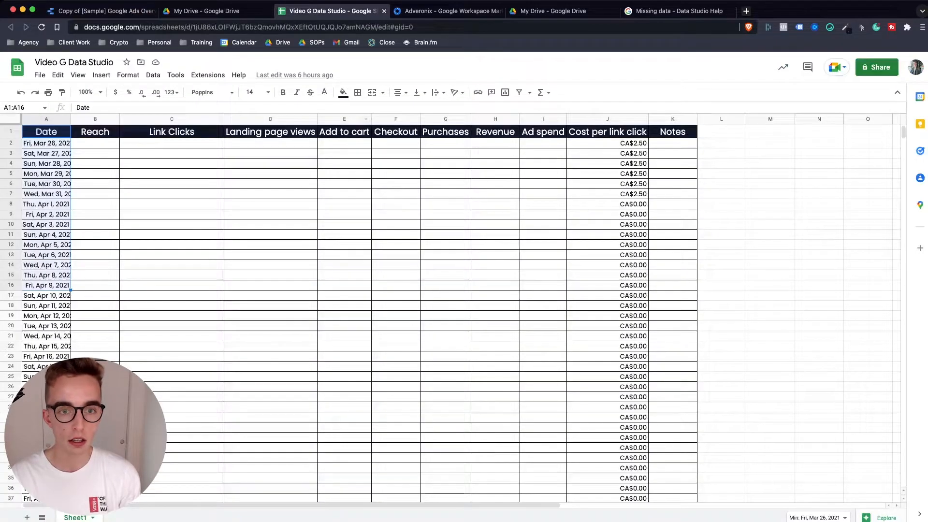
drag(172, 132, 608, 132)
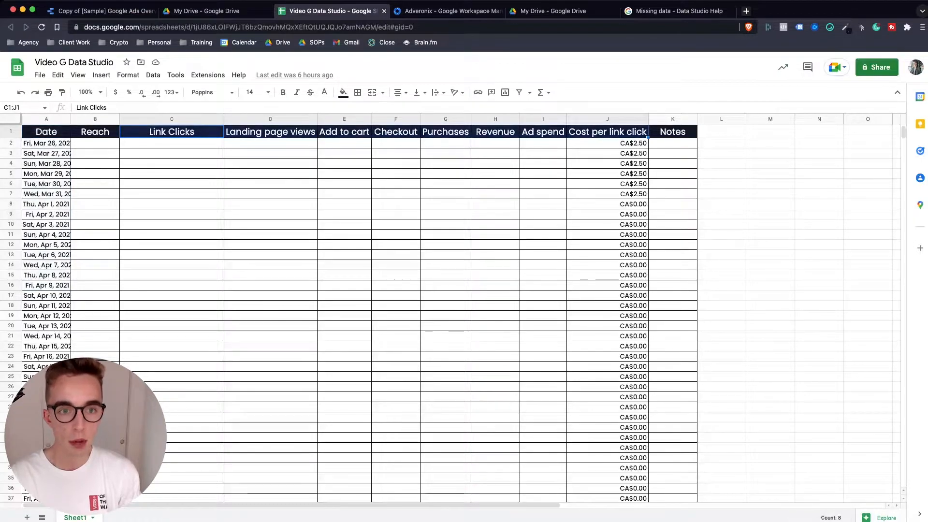
Review the spreadsheet's Reach and Link Clicks columns as the inputs for calculating CTR
click(396, 214)
click(96, 132)
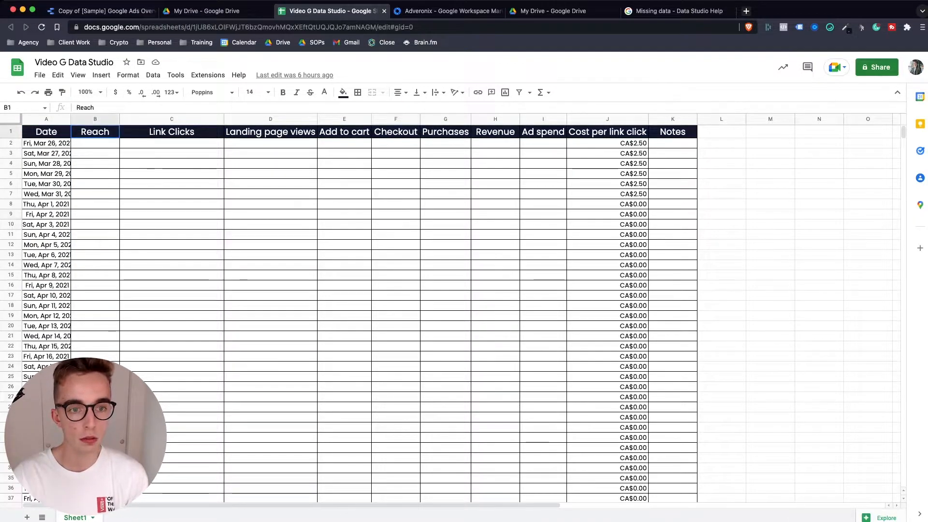
click(172, 131)
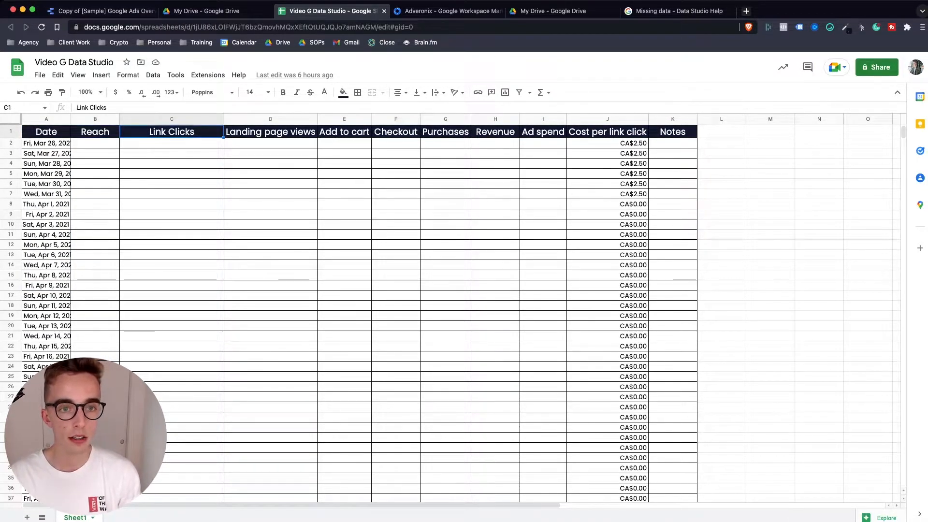
click(99, 11)
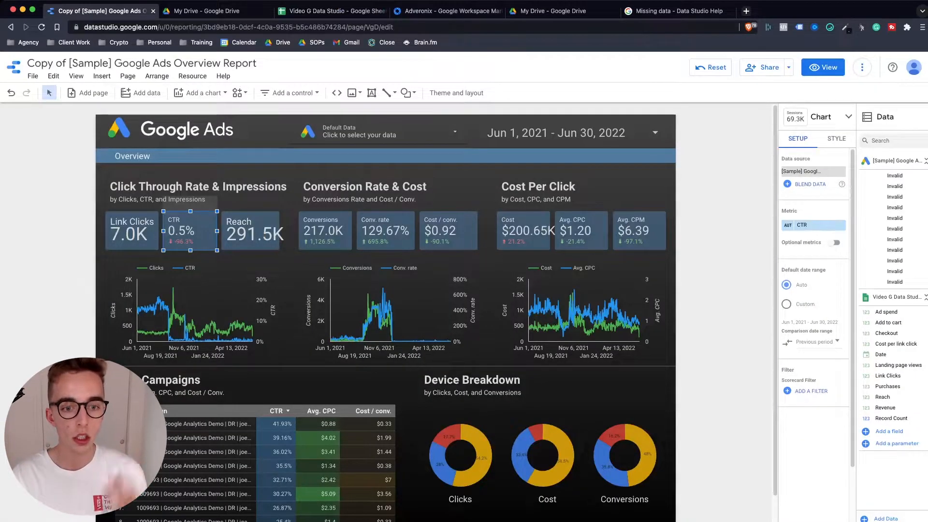
Compare the Conv. rate and Cost / conv. scorecards with the spreadsheet's Landing page views and Purchases columns
click(386, 231)
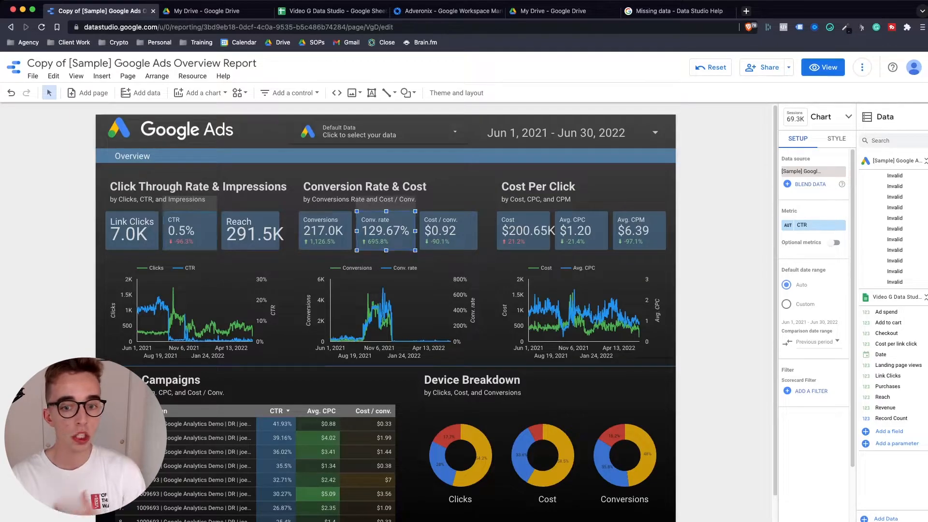
click(332, 11)
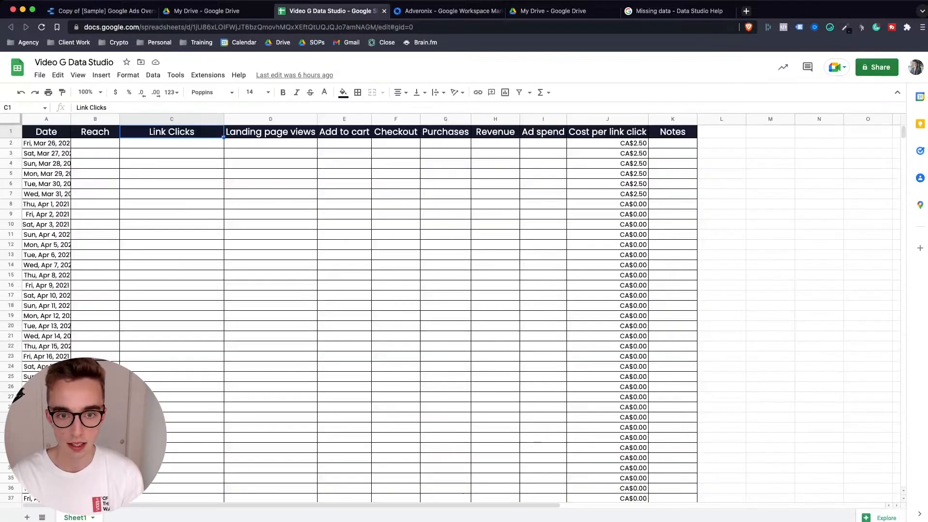
click(280, 132)
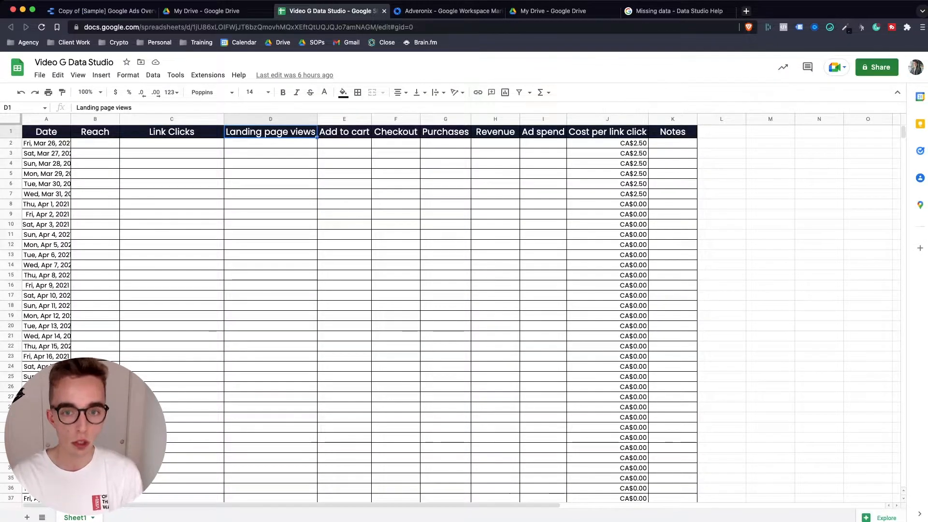
click(445, 132)
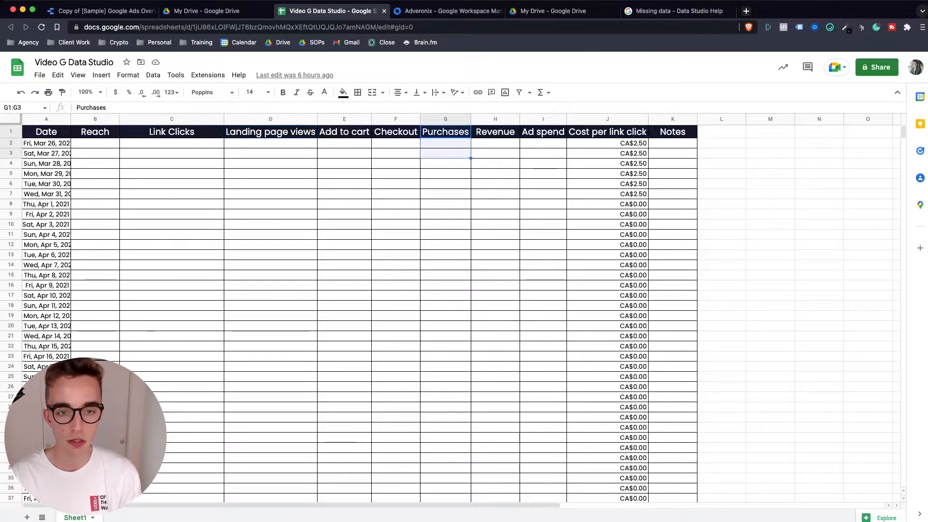
click(102, 11)
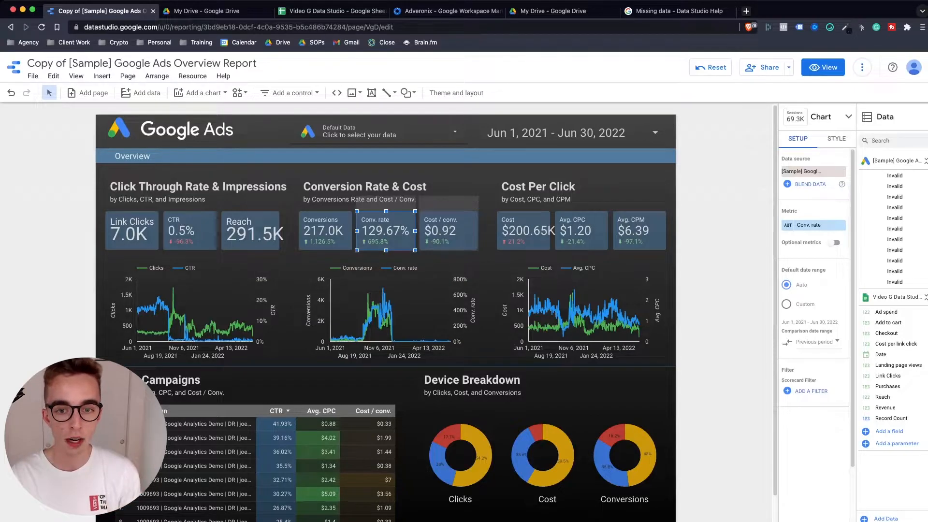
click(449, 232)
Create a new metric field named CTR for the CTR scorecard with the formula Link Clicks / Reach
click(190, 231)
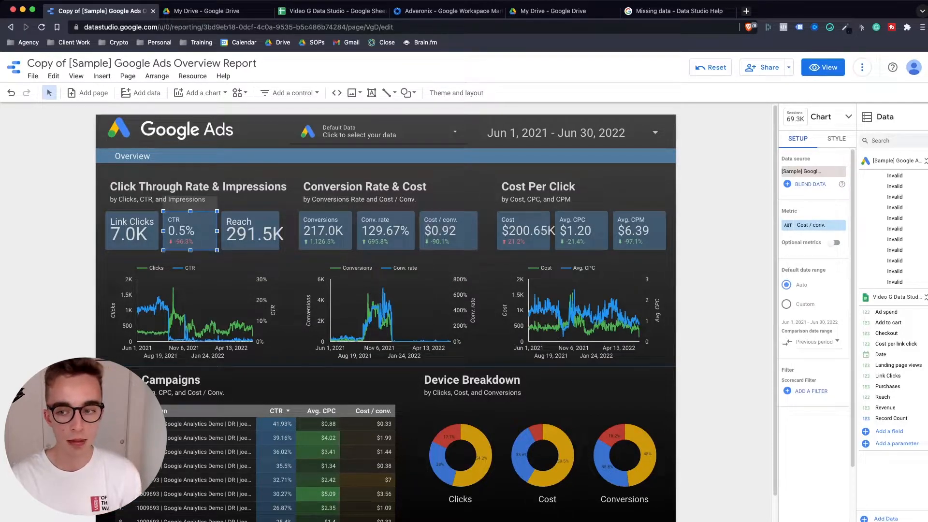
click(334, 10)
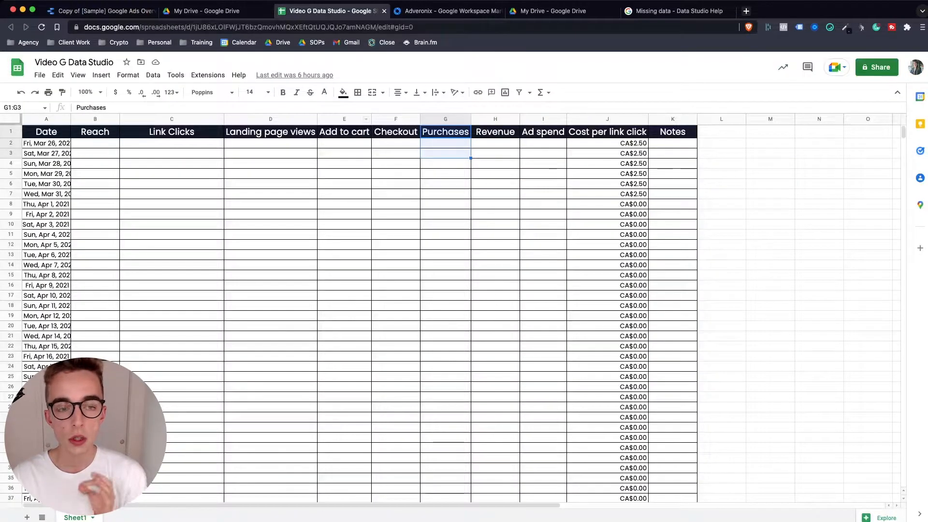
click(97, 11)
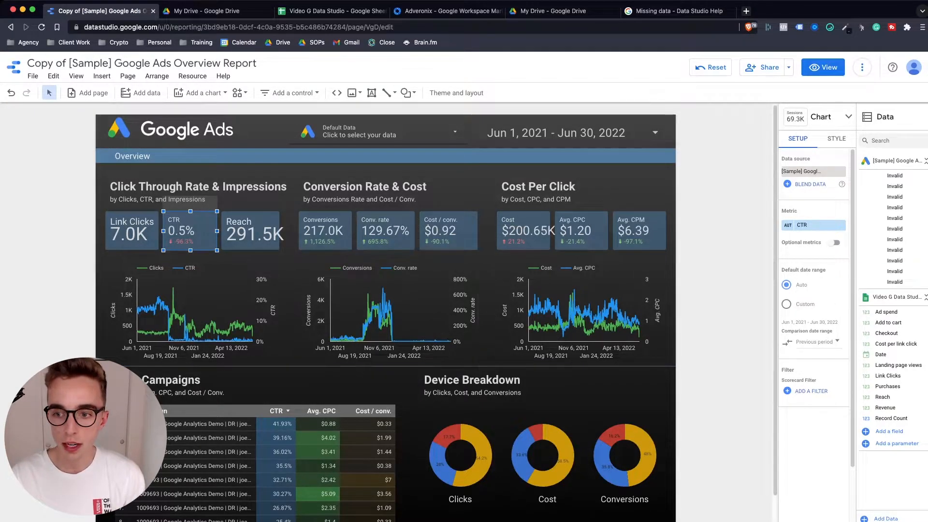
click(813, 225)
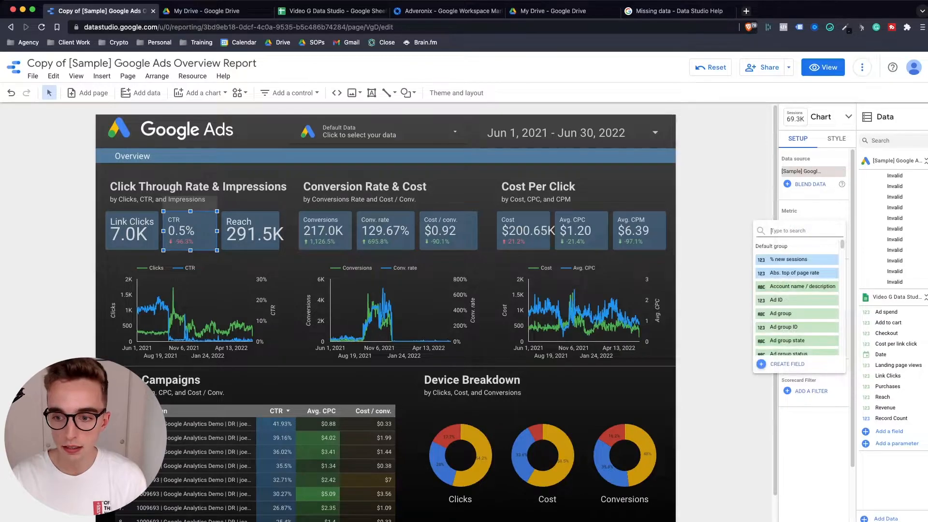
click(788, 364)
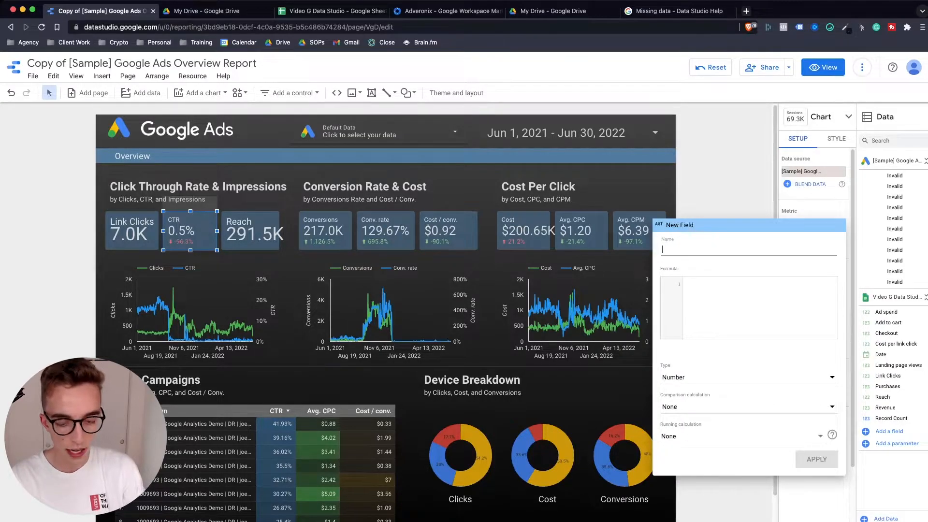
text(CTR)
click(685, 284)
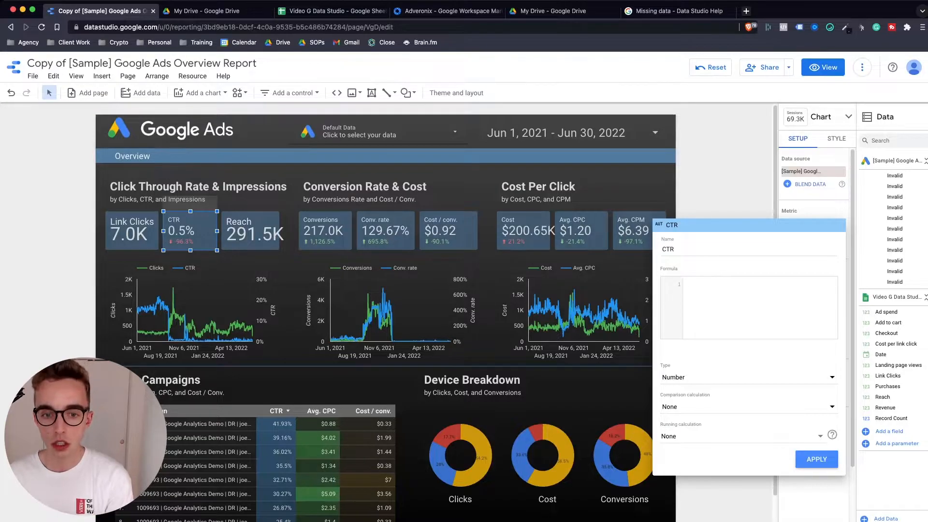
text(Link)
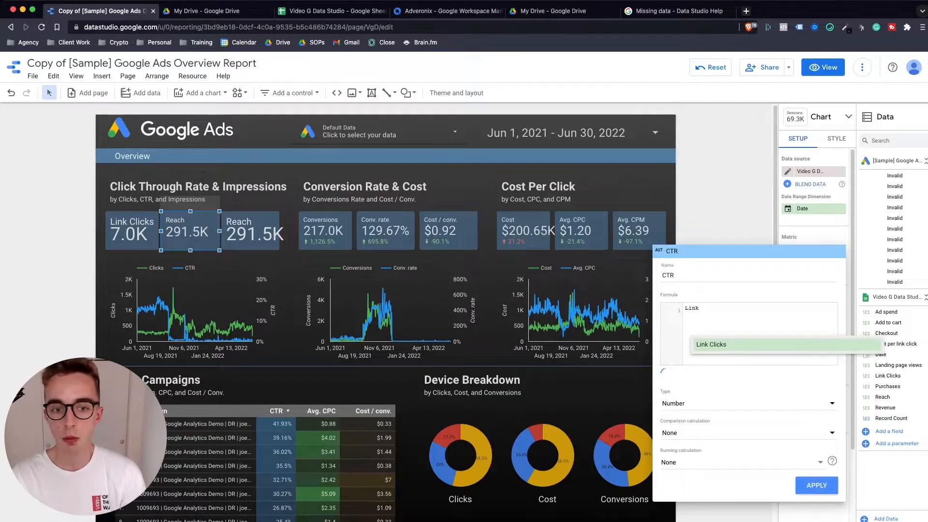
key(Return)
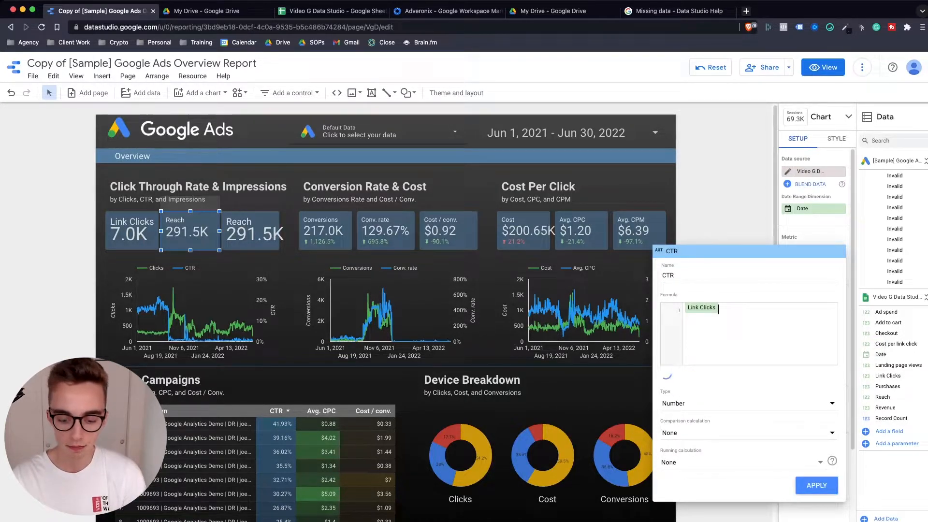
text(/rea)
key(Return)
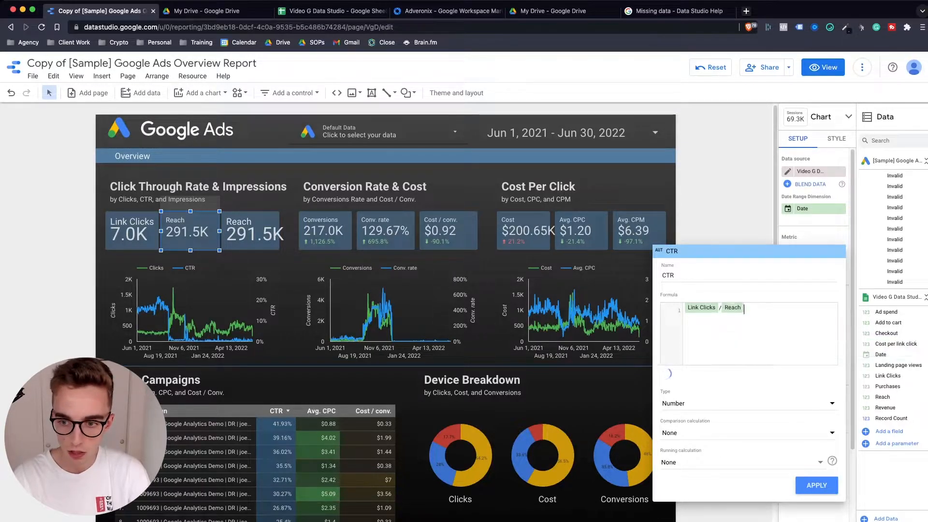
Set the CTR field's type to Percent and apply it to the scorecard
click(749, 403)
mouse_move(699, 411)
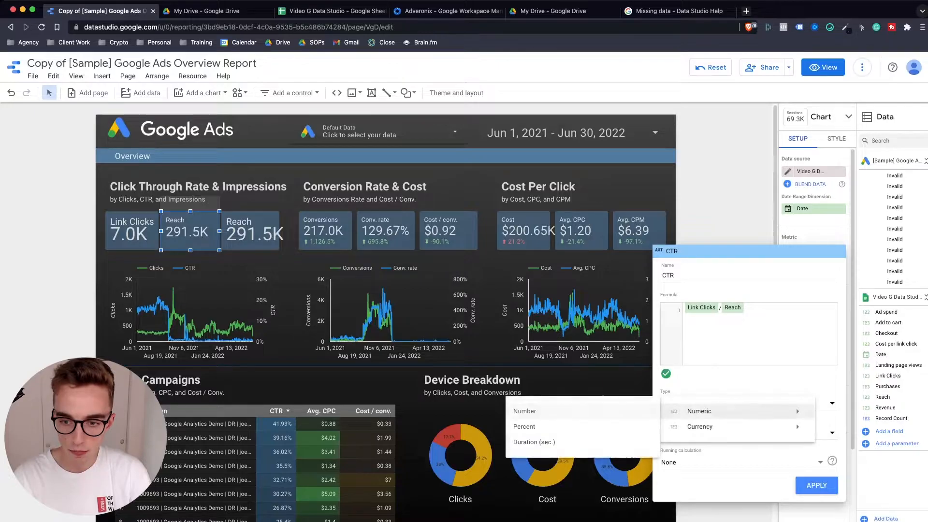
click(524, 426)
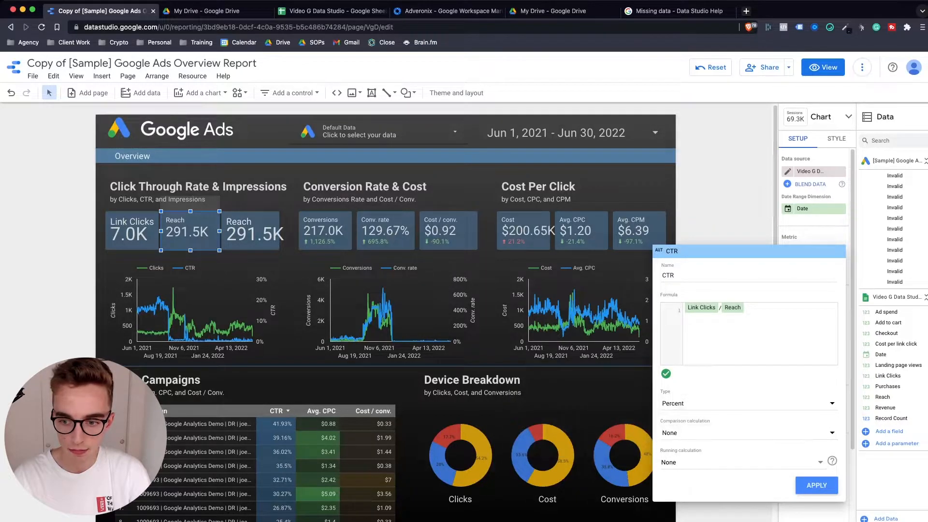
click(816, 486)
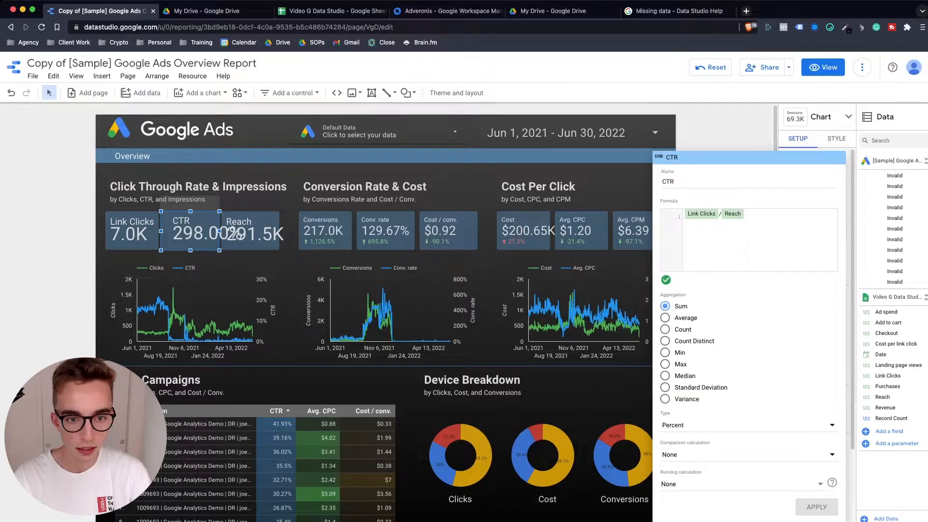
Set the CTR metric's aggregation to Average
click(665, 318)
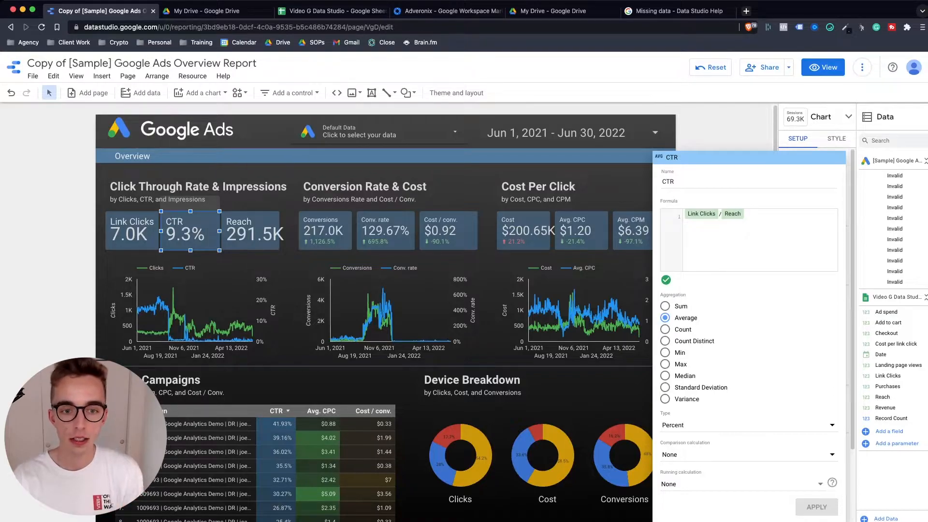
key(Escape)
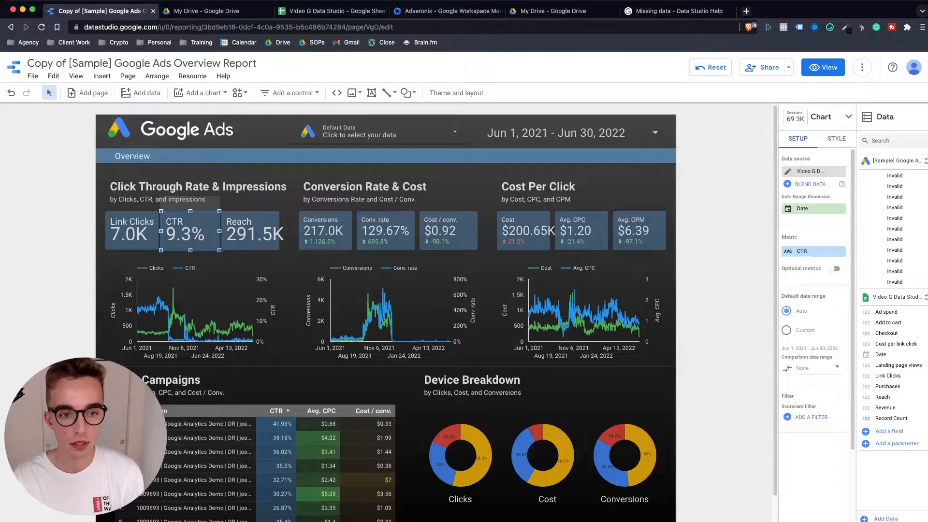
Check the Link Clicks scorecard and calculate 7000/291000 multiplied by 100 in a Google search in a new browser tab
click(133, 232)
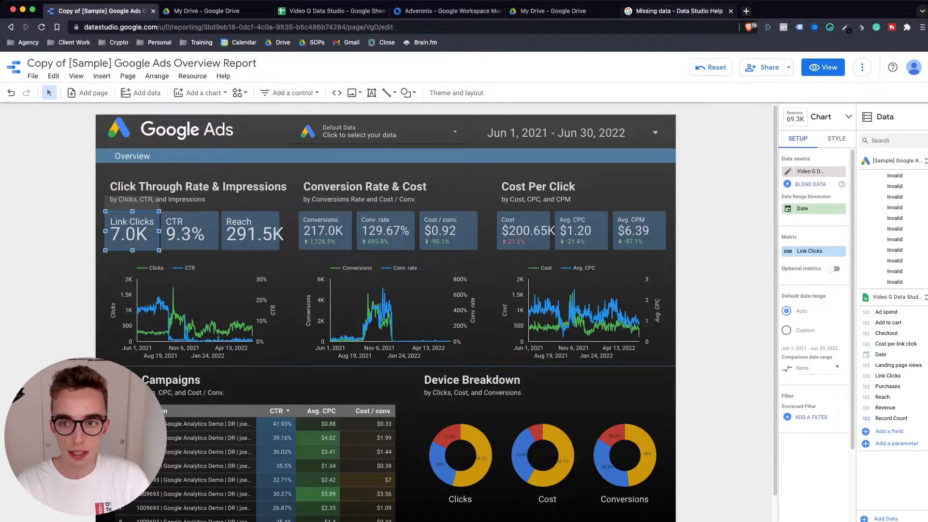
key(super+t)
text(7000/291000)
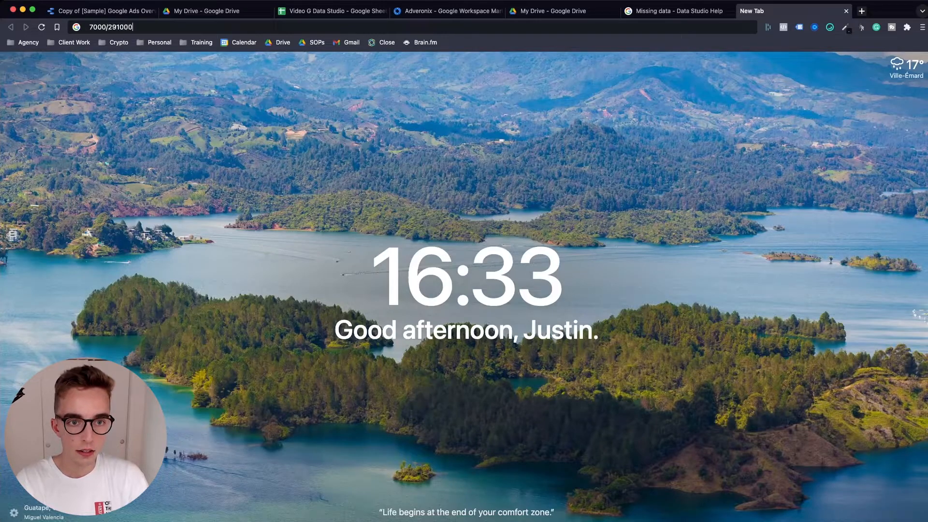
key(Return)
text(*1)
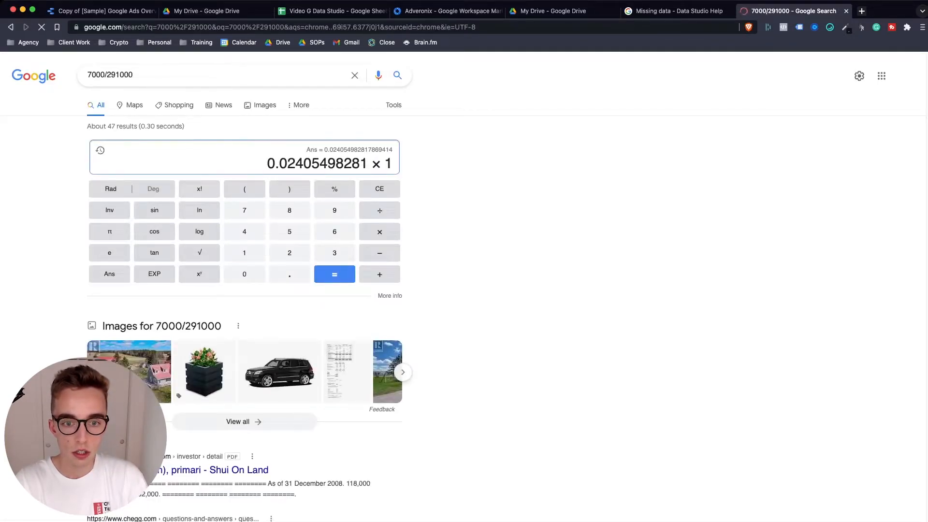
text(00)
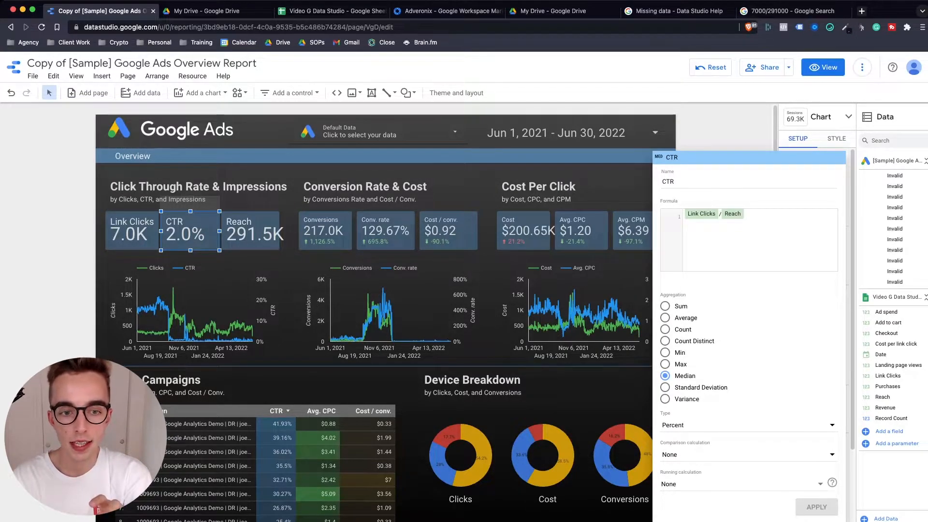
Change the CTR metric's aggregation to Median and close the field editor
key(Escape)
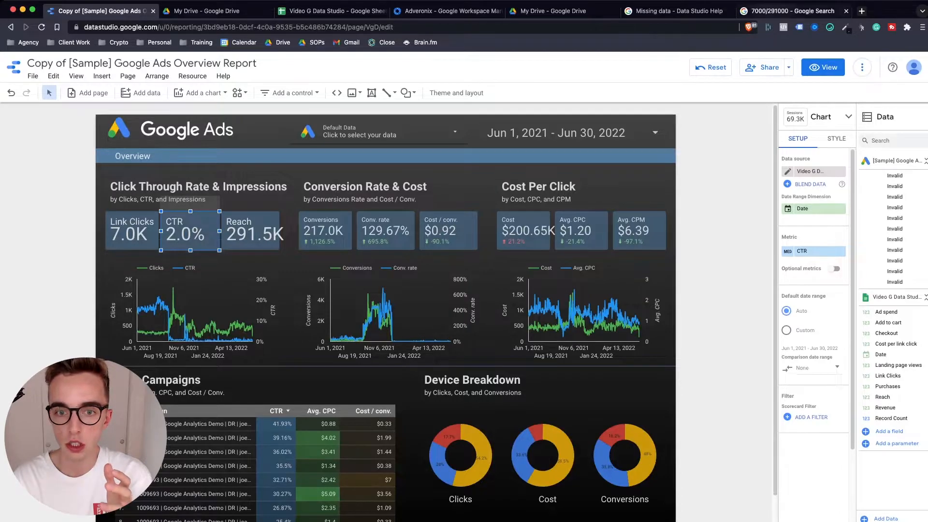
Compare the calculated click-through rate and the Reach scorecard with the spreadsheet's daily rows, including Reach values B78:B106
click(793, 10)
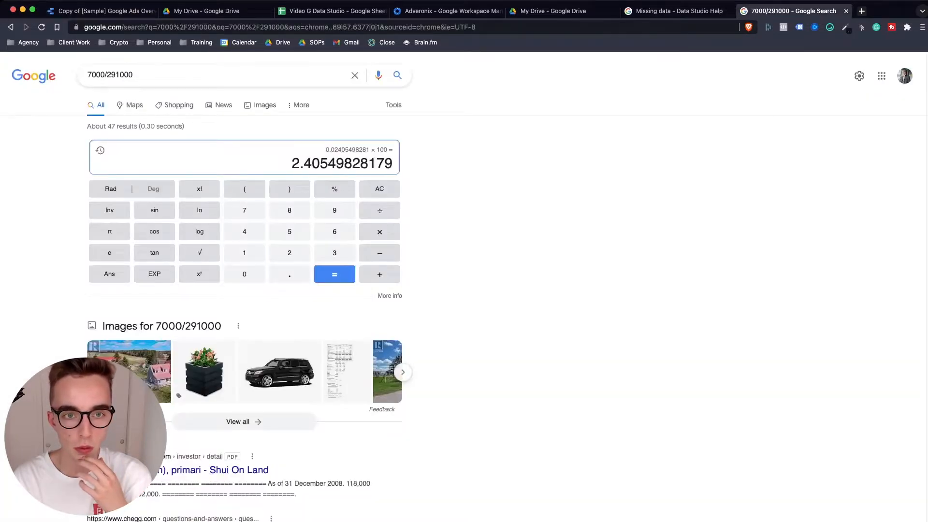
click(447, 11)
click(333, 11)
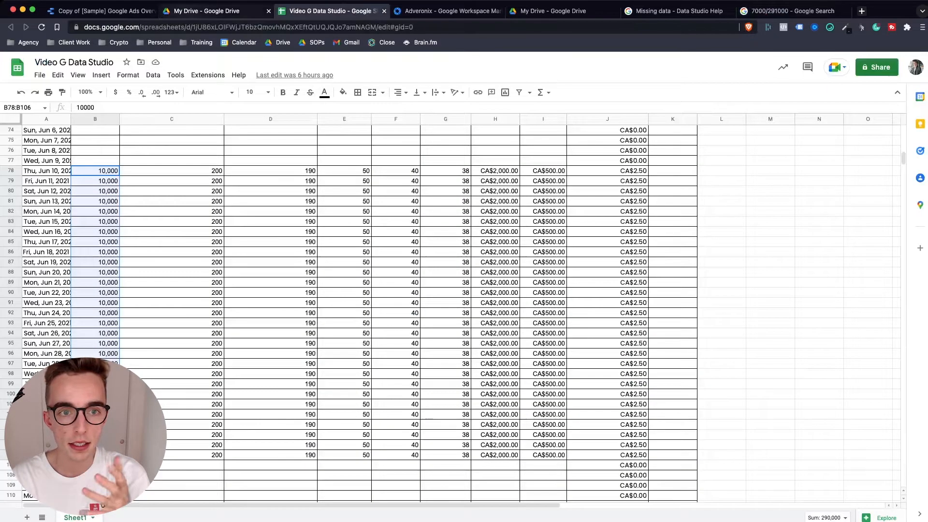
key(ctrl+shift+Tab)
key(ctrl+shift+Tab)
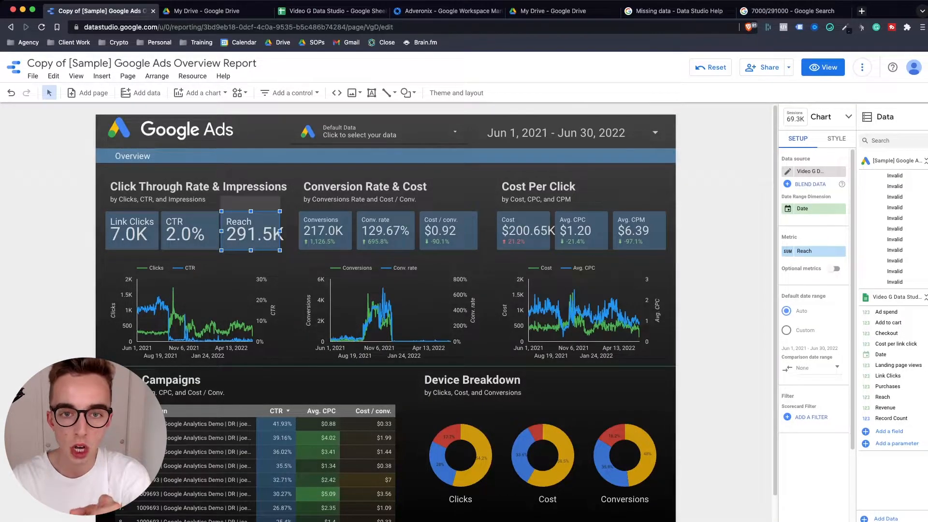
click(334, 11)
scroll(454, 310, down, 10)
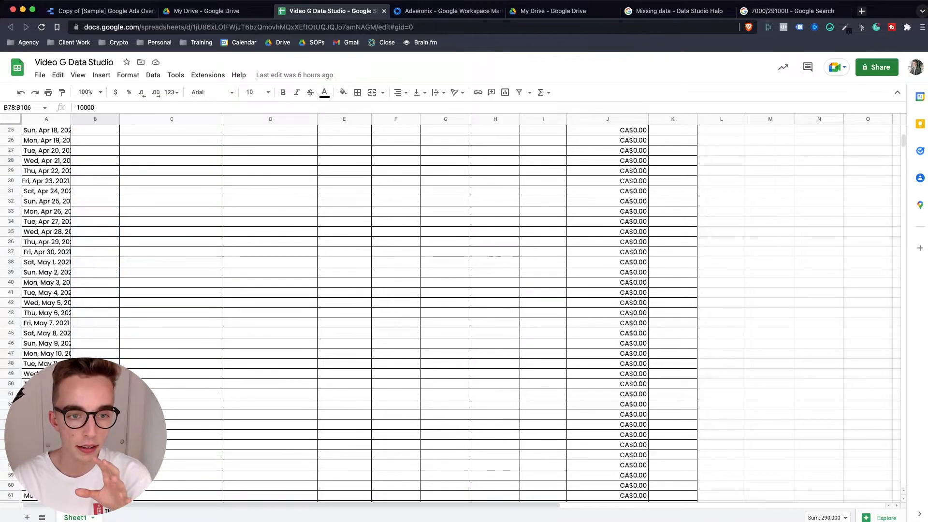
scroll(455, 309, up, 10)
scroll(454, 309, down, 10)
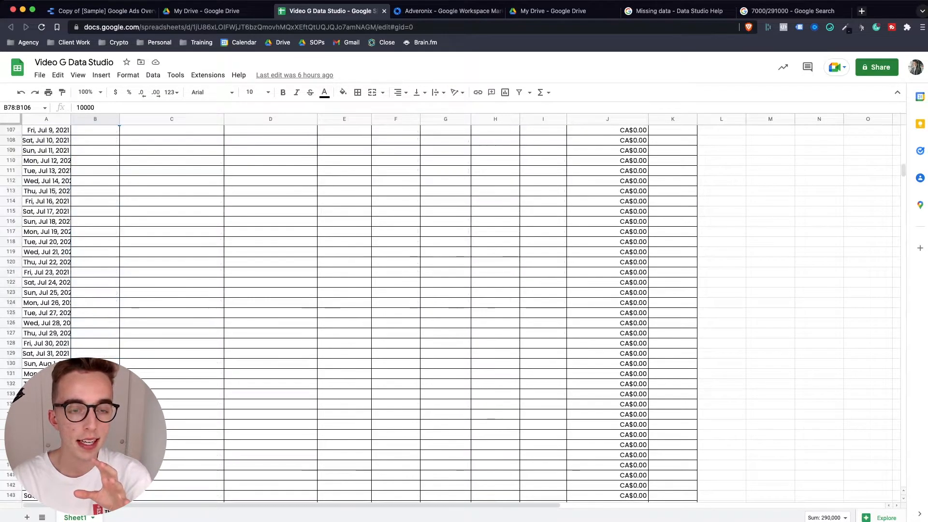
Compare the Reach, CTR and Link Clicks scorecards in the report
click(102, 11)
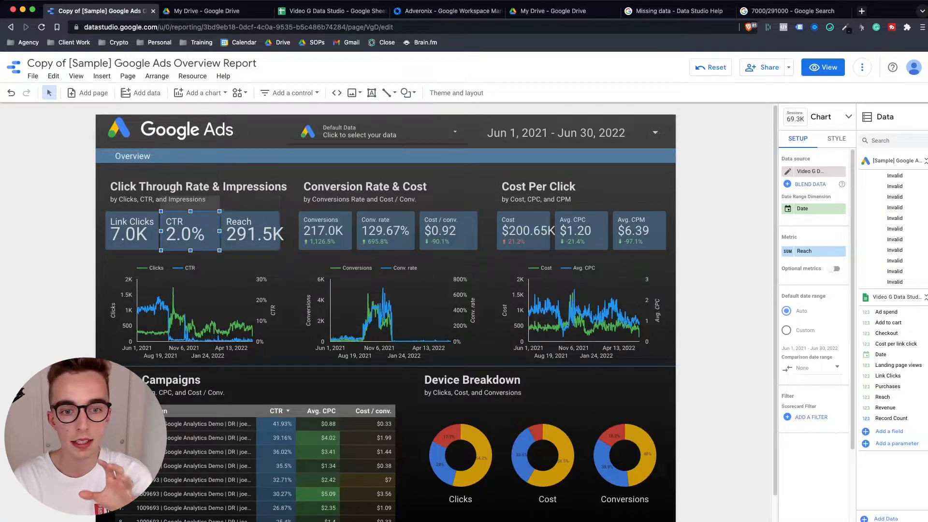
click(251, 231)
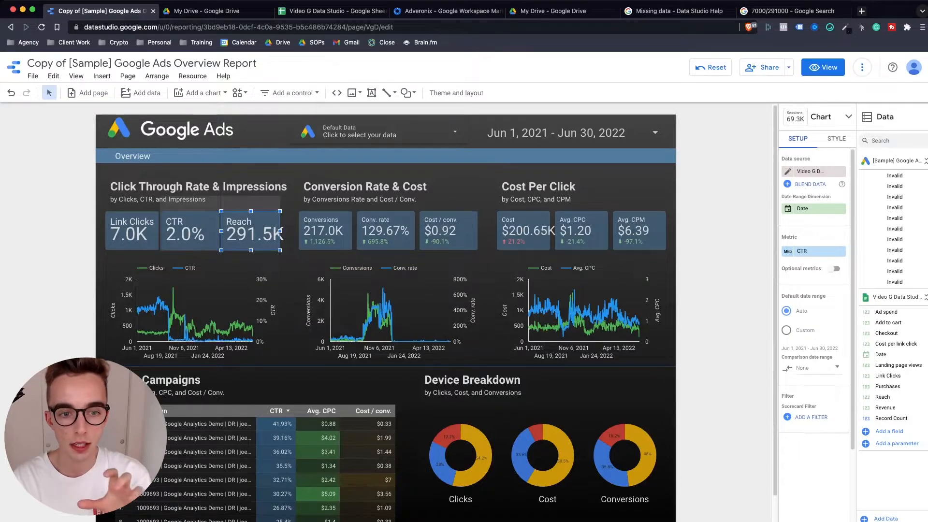
click(190, 231)
click(132, 231)
click(191, 231)
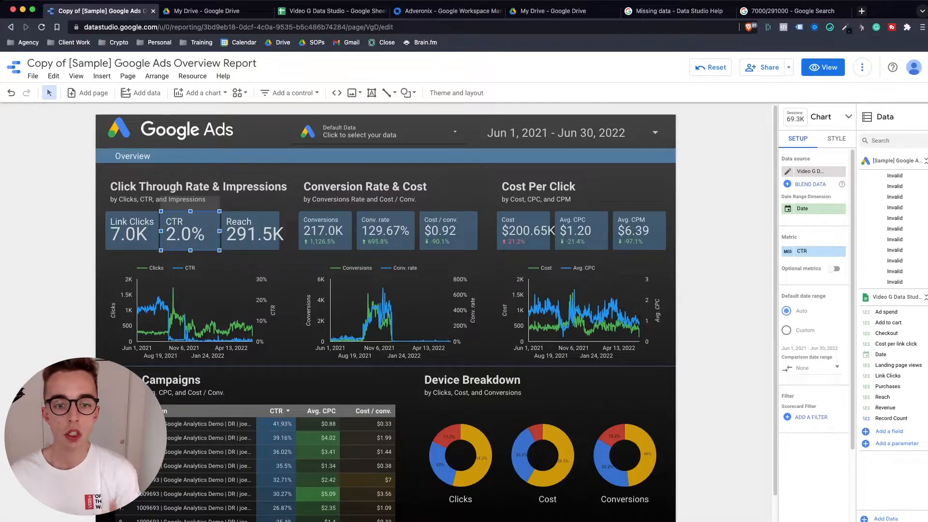
Check the Reach and CTR scorecards again and review the daily rows in the Video G Data Studio spreadsheet, returning to the report
click(250, 231)
click(190, 231)
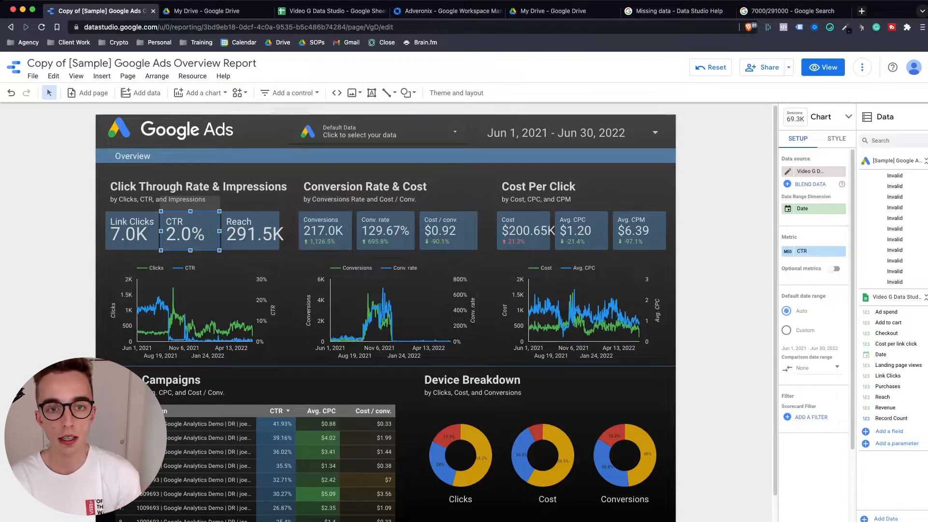
click(334, 11)
scroll(193, 377, up, 5)
click(193, 383)
click(102, 10)
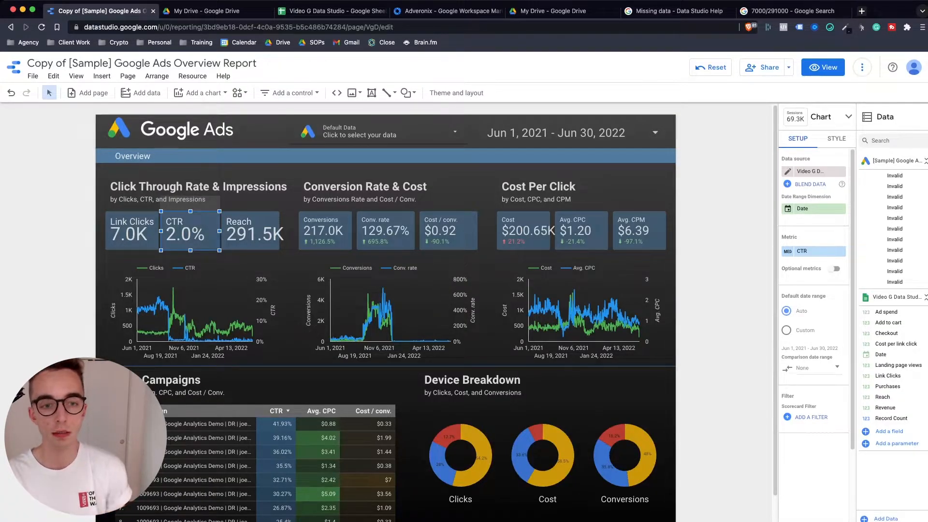
click(46, 238)
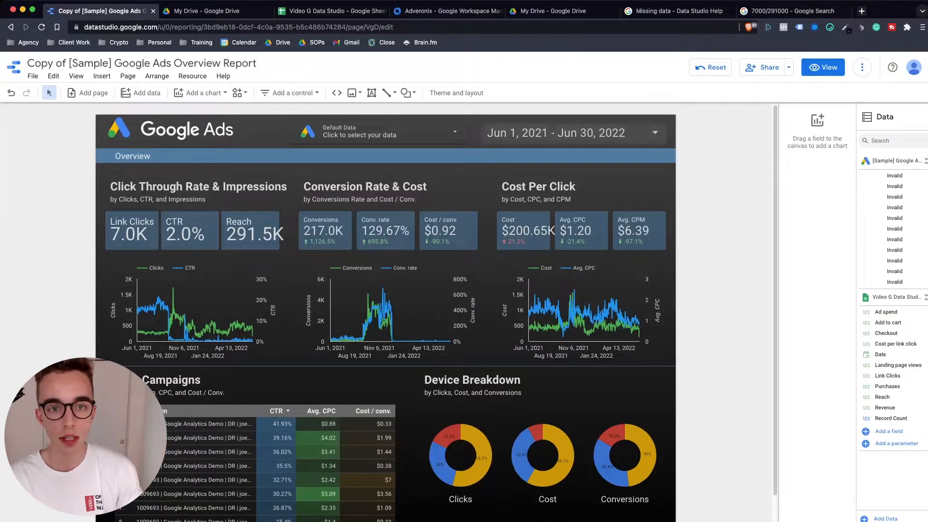
click(330, 11)
scroll(368, 271, down, 11)
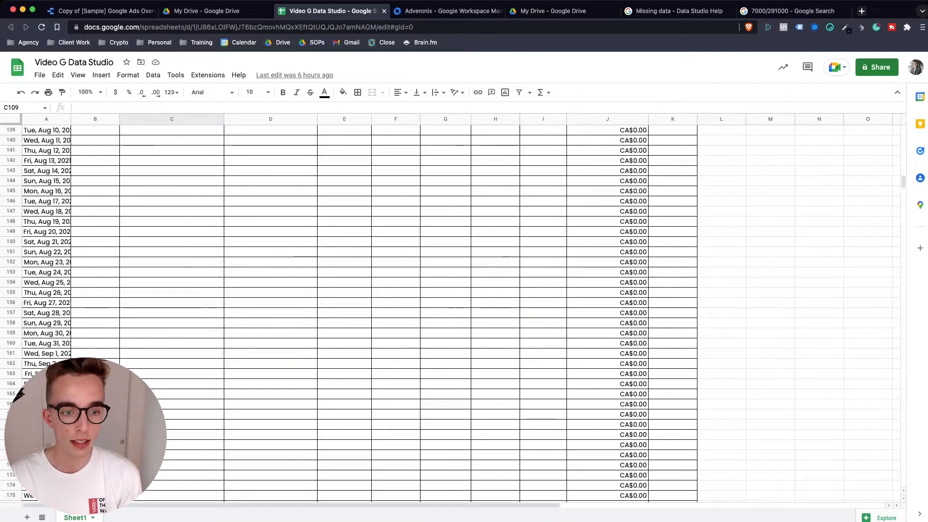
scroll(464, 309, up, 15)
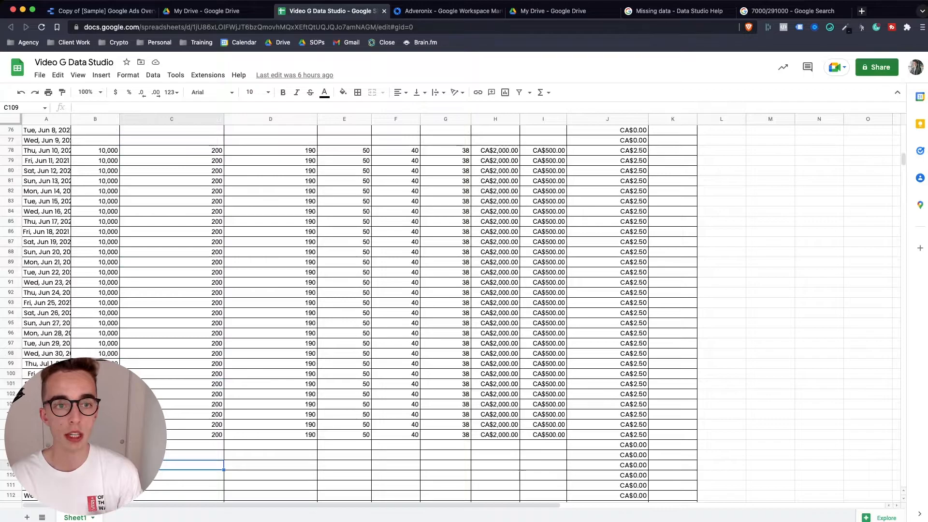
click(102, 11)
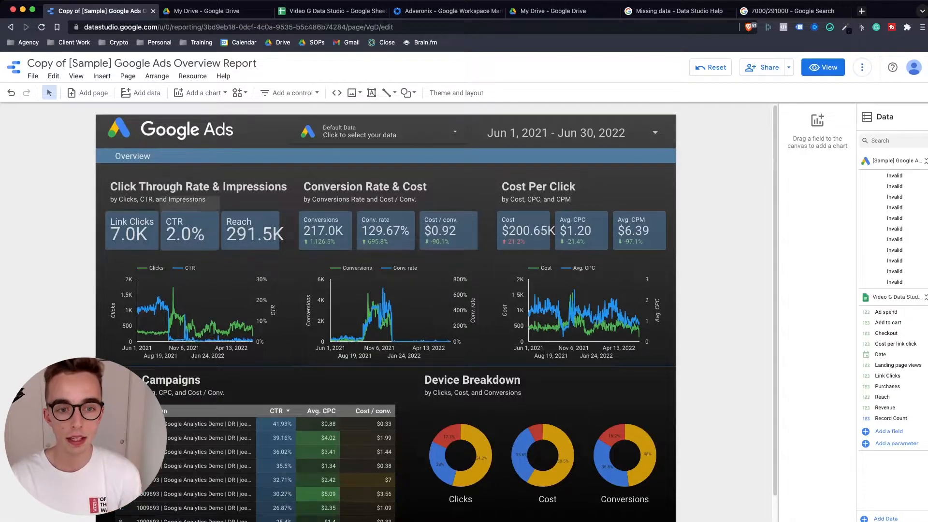
Switch the data source of the Clicks and CTR time series chart to the Video G Data Studio spreadsheet
click(221, 331)
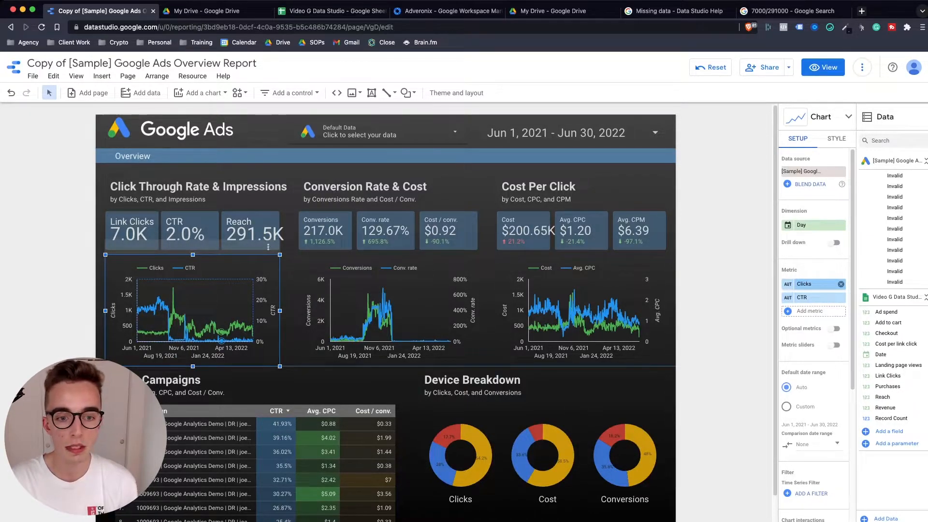
click(813, 284)
scroll(798, 358, down, 10)
scroll(798, 357, down, 4)
click(814, 256)
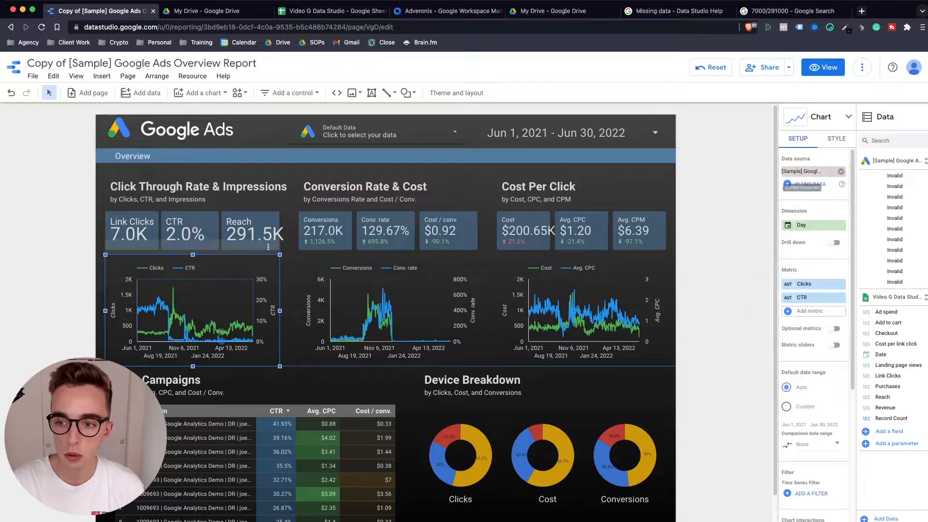
click(805, 171)
click(803, 220)
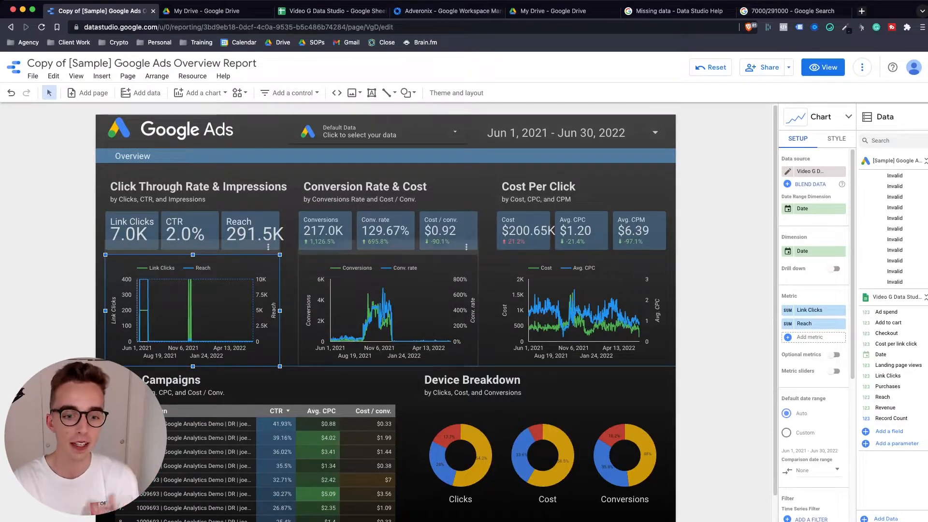
click(53, 270)
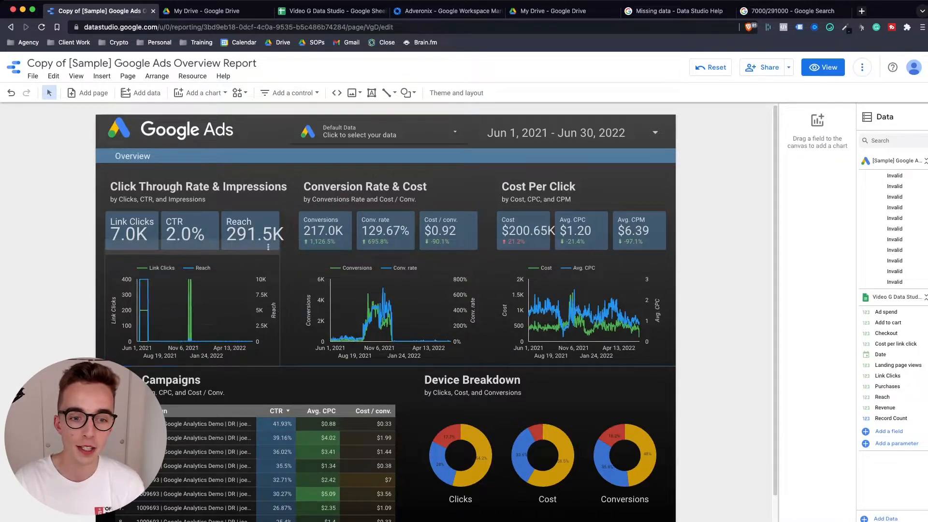
Examine the Top Campaigns table's dimension and metrics against the columns available in the spreadsheet
click(276, 460)
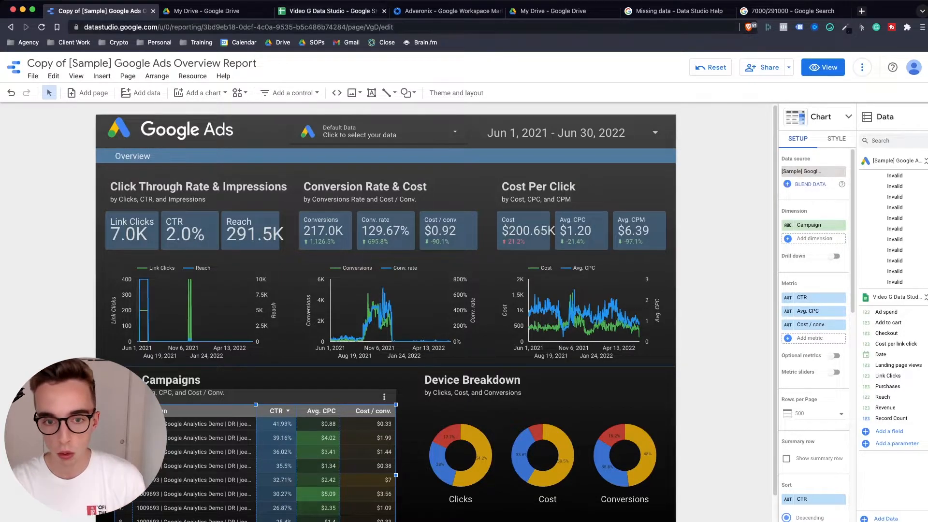
click(310, 11)
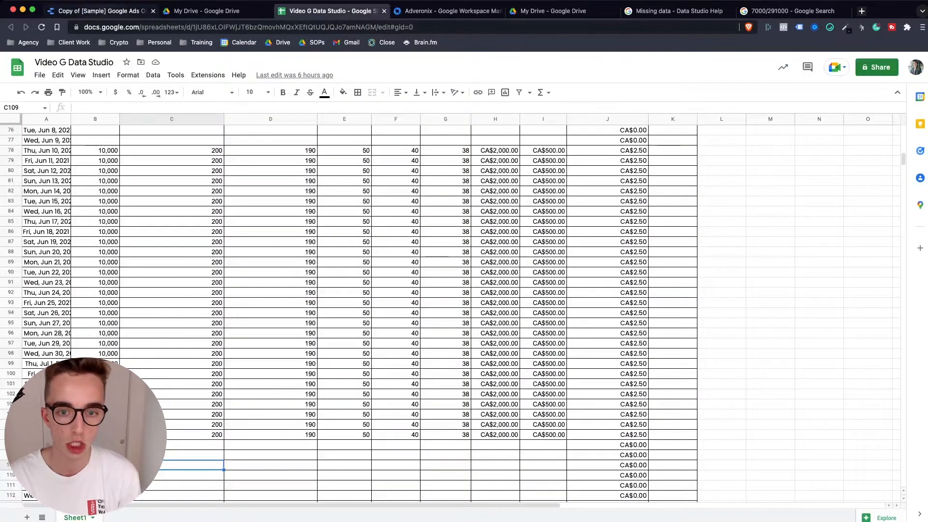
click(99, 11)
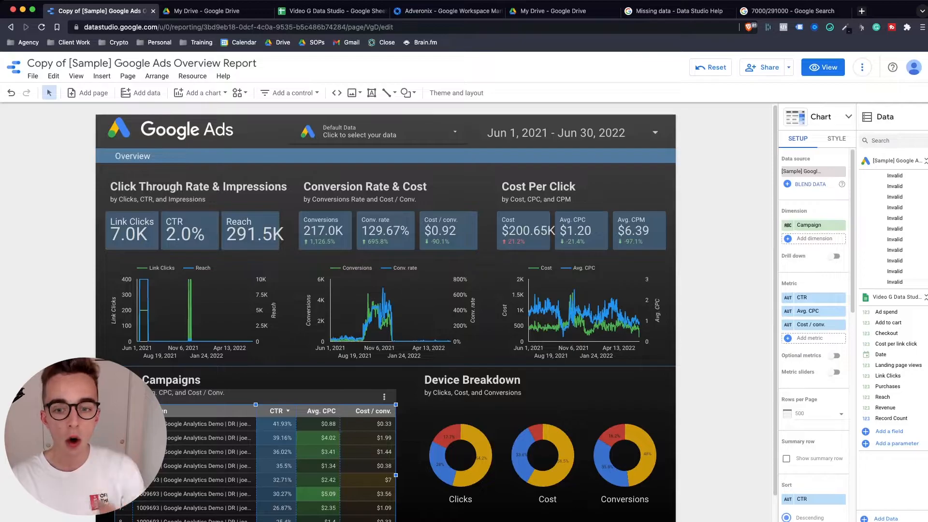
key(Escape)
scroll(386, 309, down, 1)
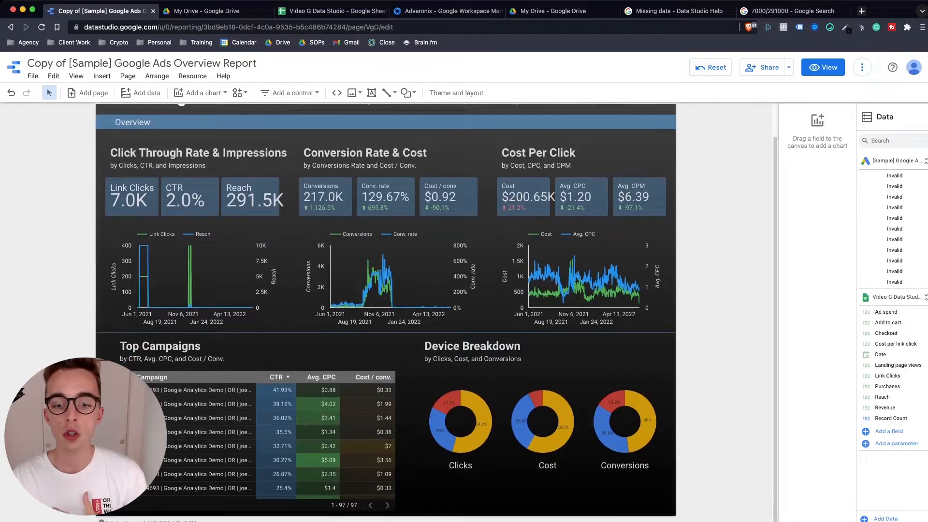
scroll(386, 309, up, 1)
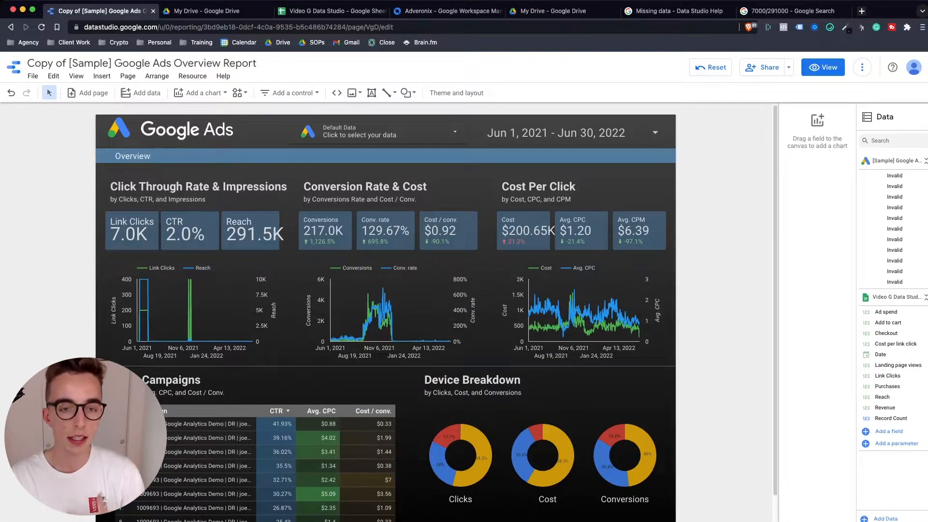
Launch the Adveronix add-on in the Video G Data Studio spreadsheet
click(331, 11)
scroll(416, 290, up, 15)
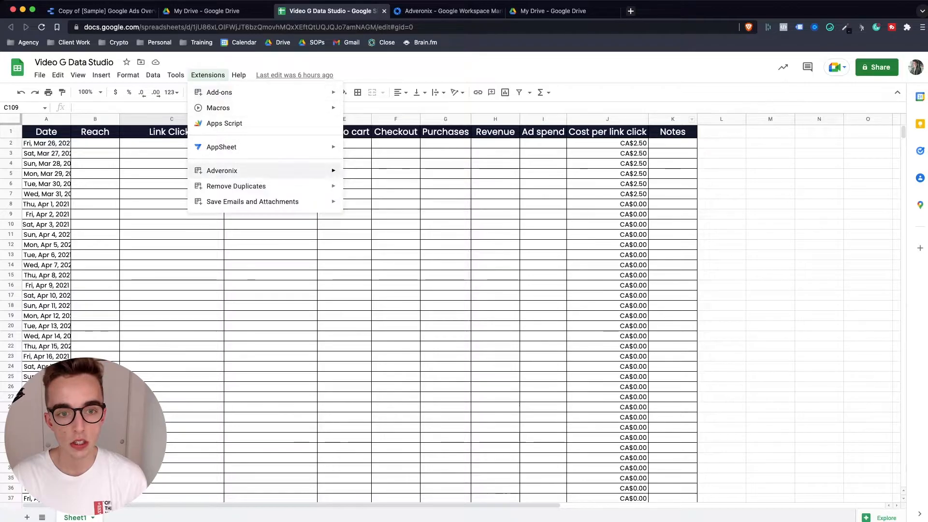
click(362, 174)
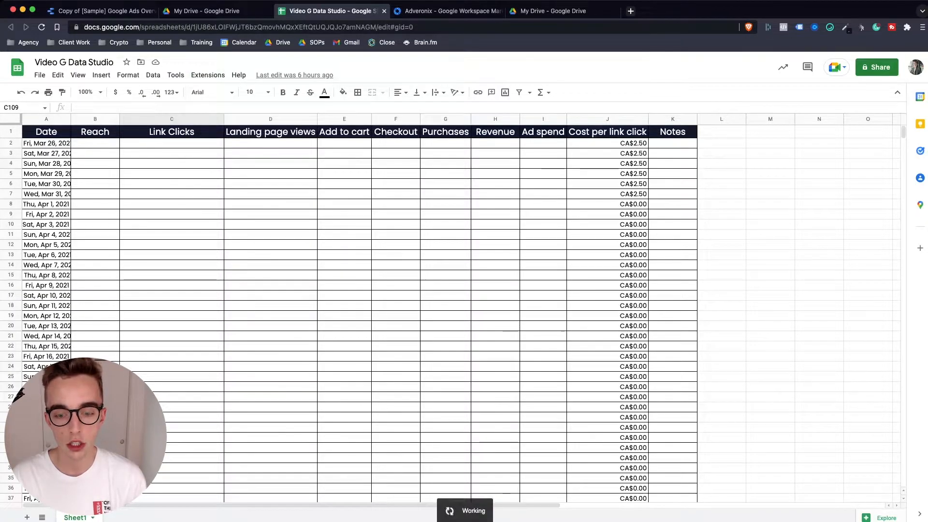
Browse the data source connectors offered by Adveronix, from the ad platforms to the file and API connectors
scroll(830, 328, down, 20)
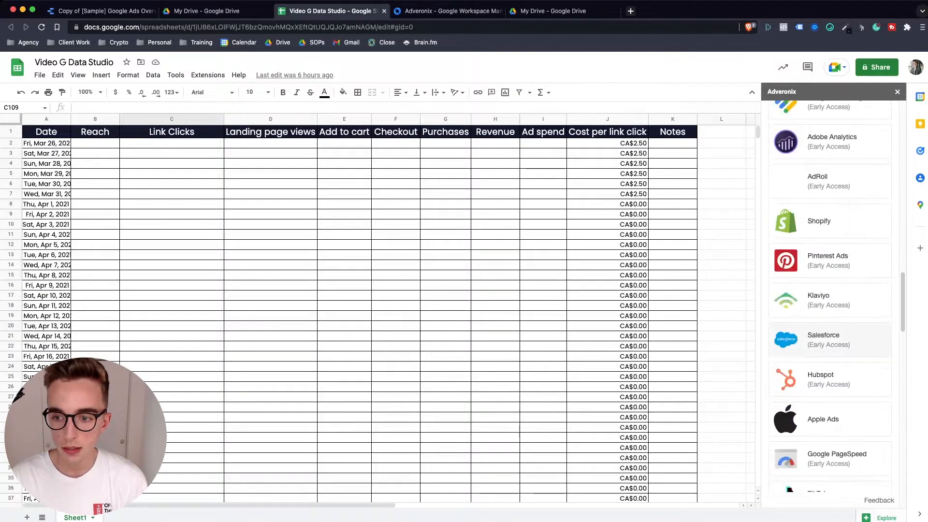
scroll(830, 329, down, 5)
scroll(831, 329, up, 15)
scroll(831, 320, up, 3)
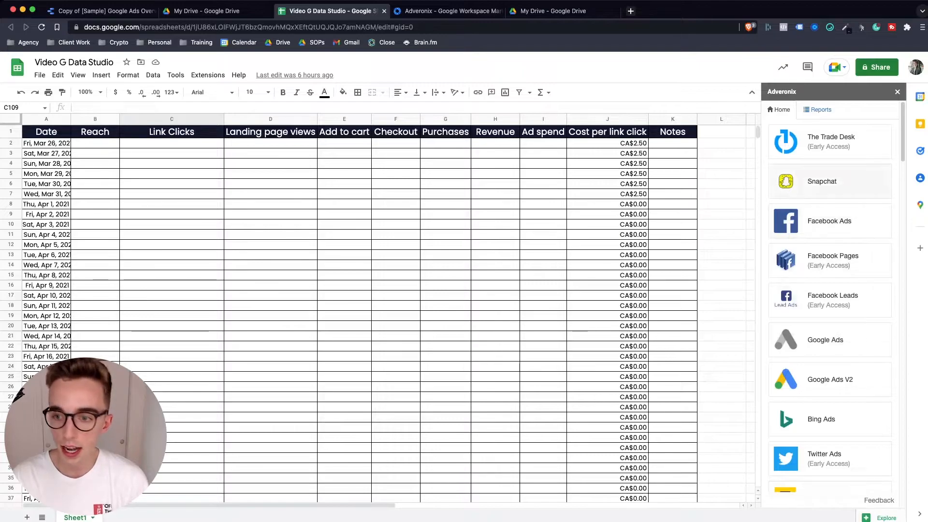
scroll(831, 272, down, 2)
scroll(830, 278, down, 8)
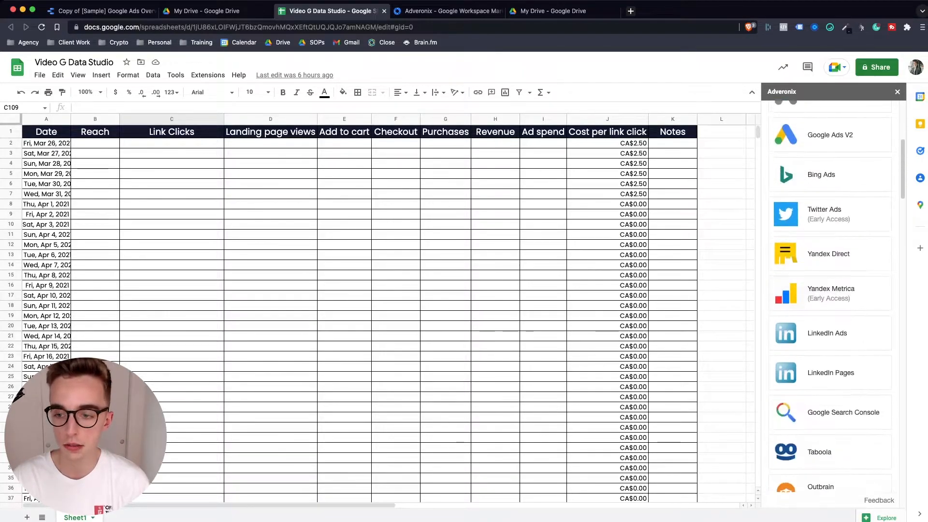
scroll(831, 283, down, 10)
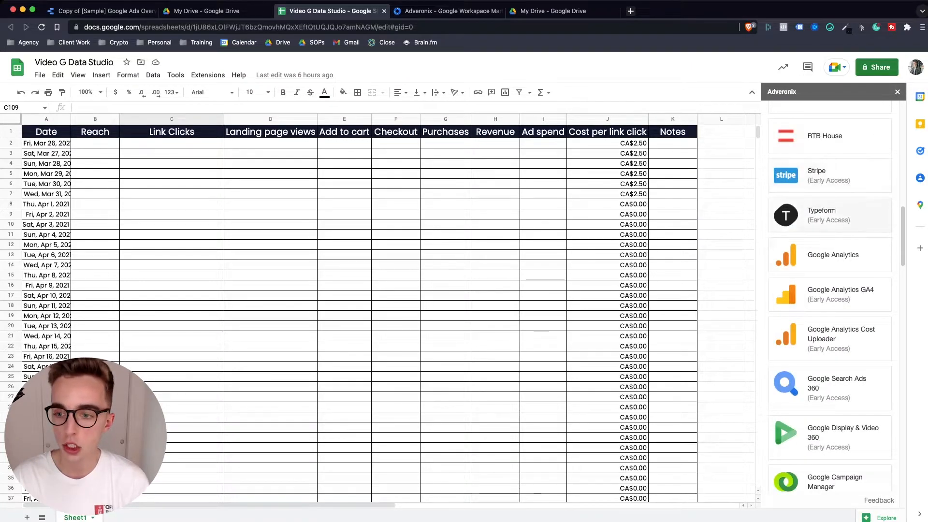
scroll(831, 298, down, 5)
scroll(831, 288, down, 6)
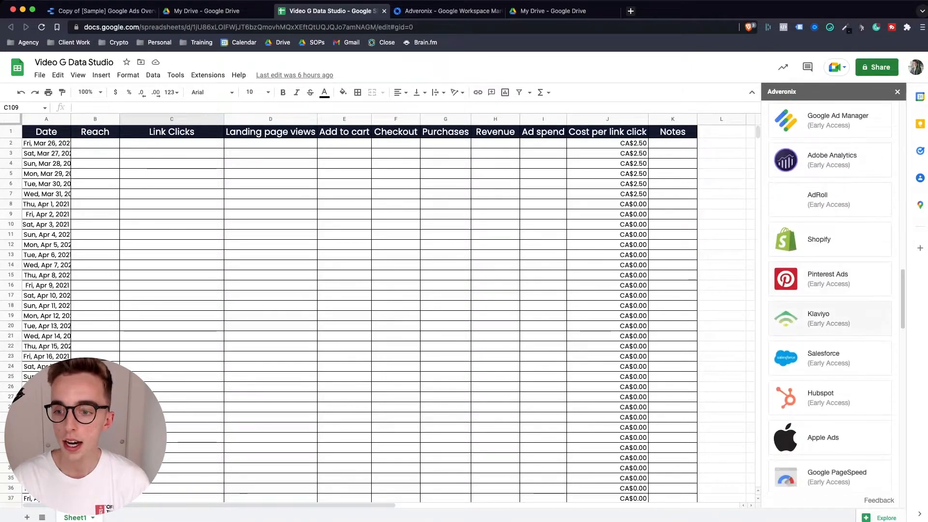
scroll(830, 276, down, 9)
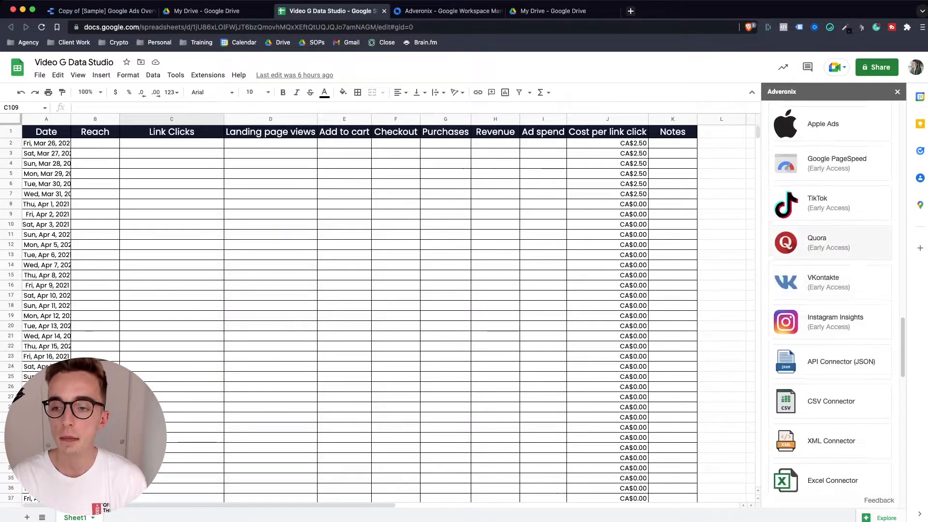
scroll(831, 160, up, 1)
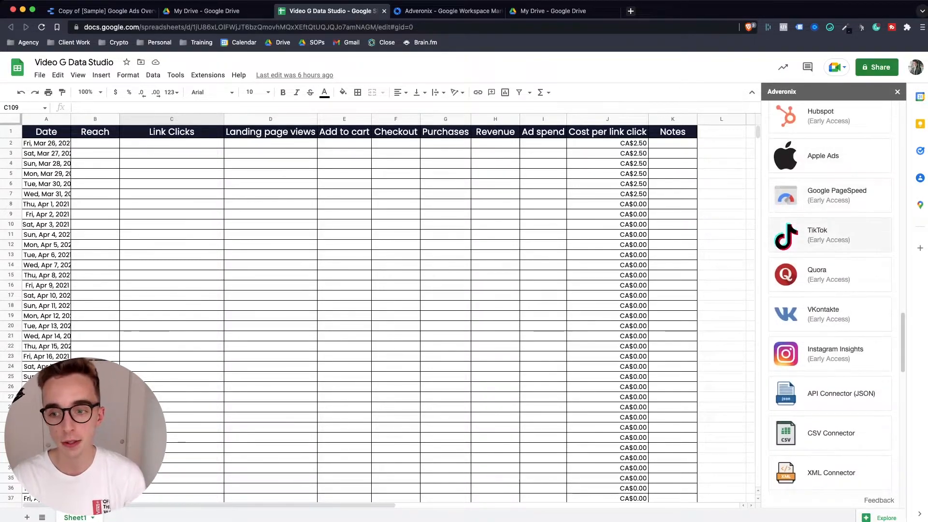
scroll(831, 300, up, 15)
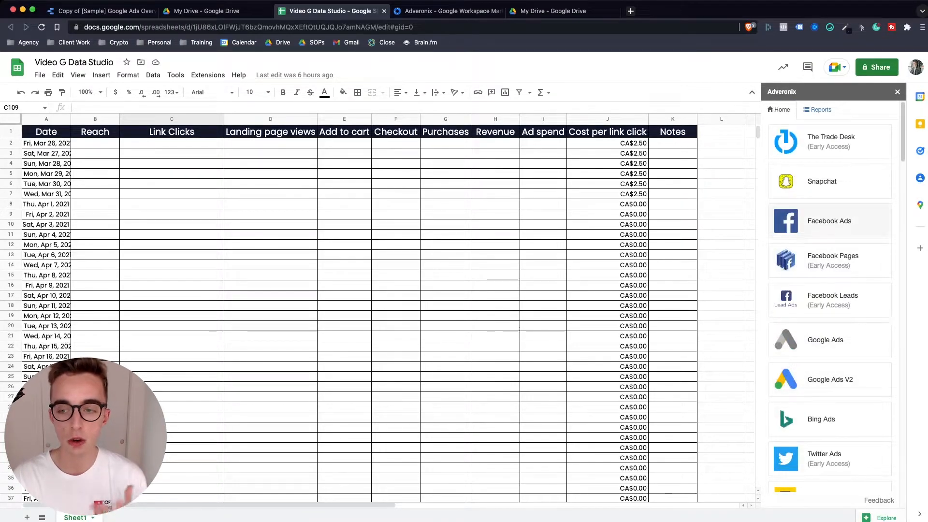
Start a Facebook Ads report in Adveronix and check its report template and metric options
click(829, 221)
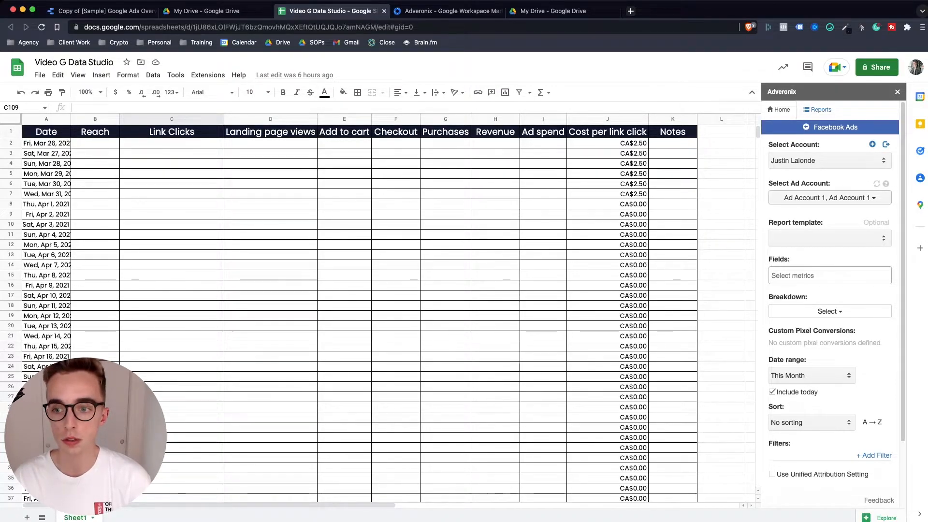
click(831, 238)
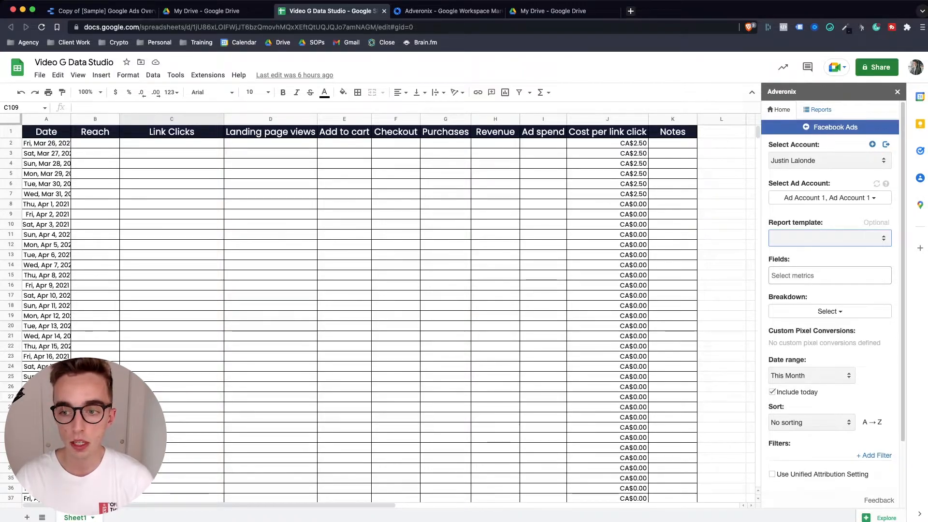
click(829, 275)
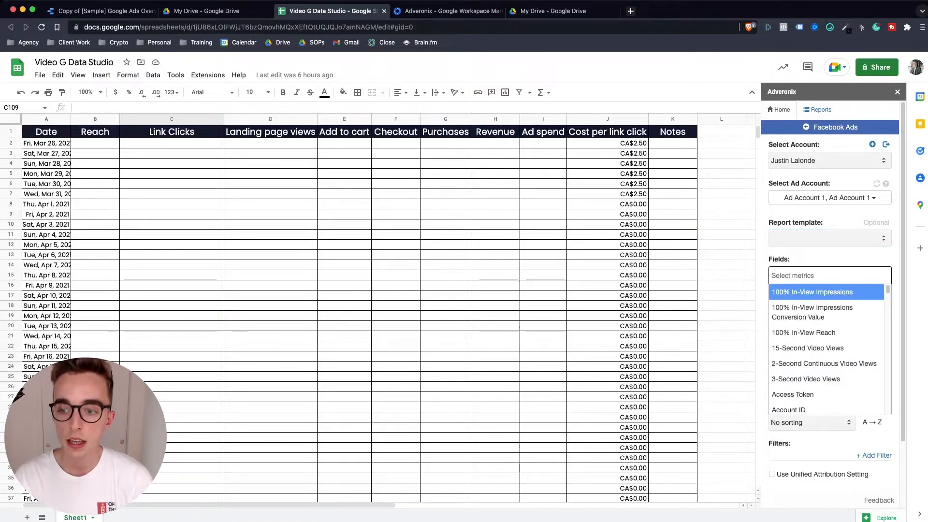
key(Escape)
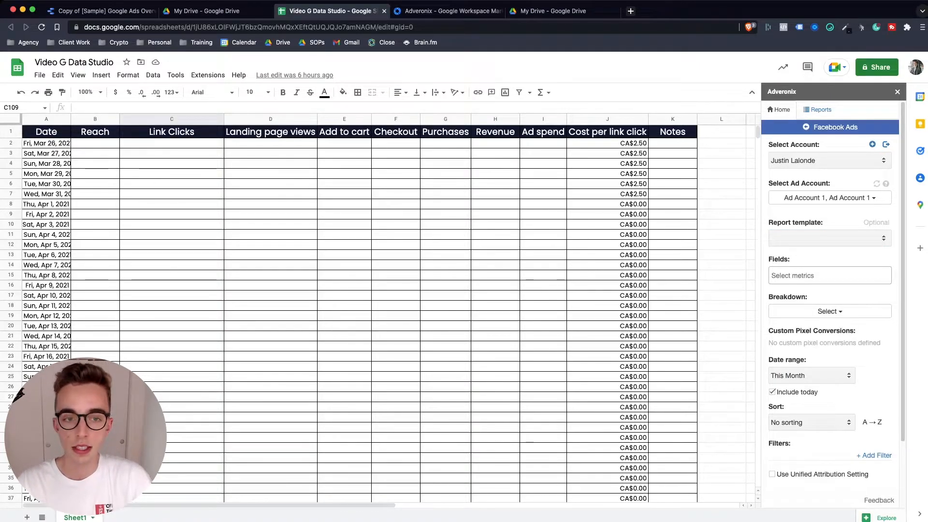
Add the Reach metric to the Facebook Ads report's fields
click(829, 275)
text(reac)
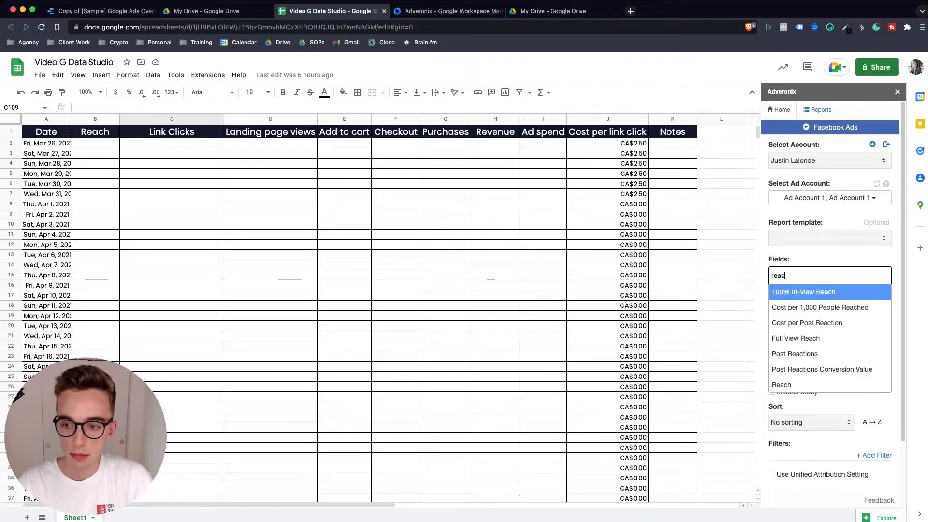
key(Return)
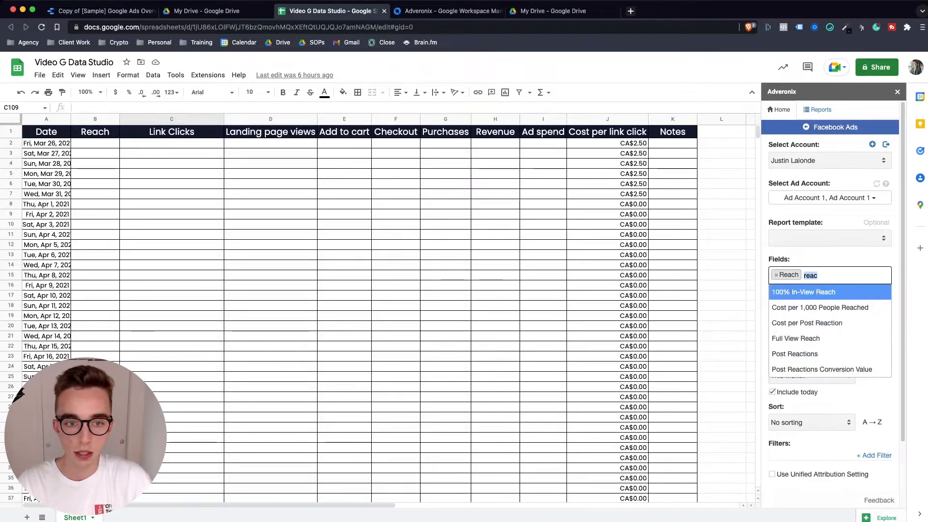
Add the Link Clicks metric to the Facebook Ads report's fields
key(BackSpace)
text(link)
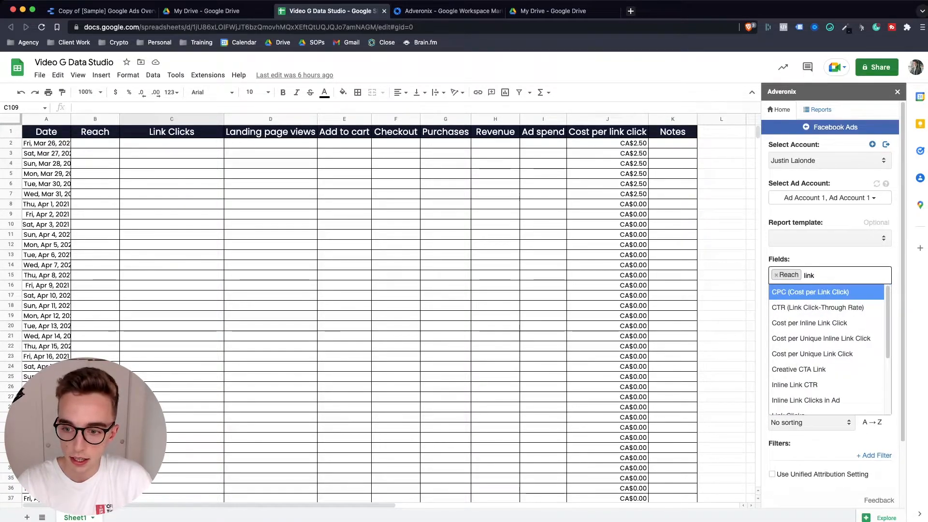
text( clicks)
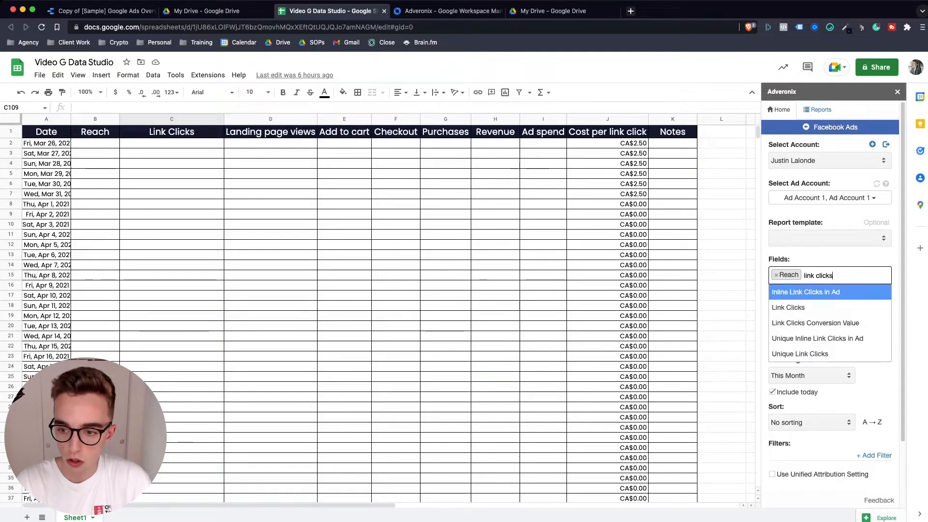
key(Down)
key(Down)
key(Down)
key(Down)
key(Up)
key(Up)
key(Up)
key(Return)
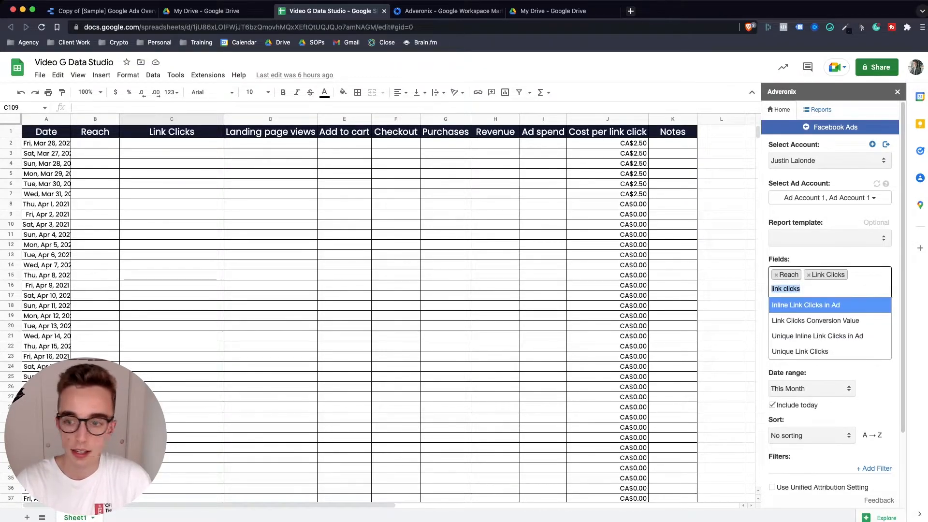
Add the Landing Page Views and Adds to Cart metrics to the Facebook Ads report's fields
text(landing)
key(Down)
key(Down)
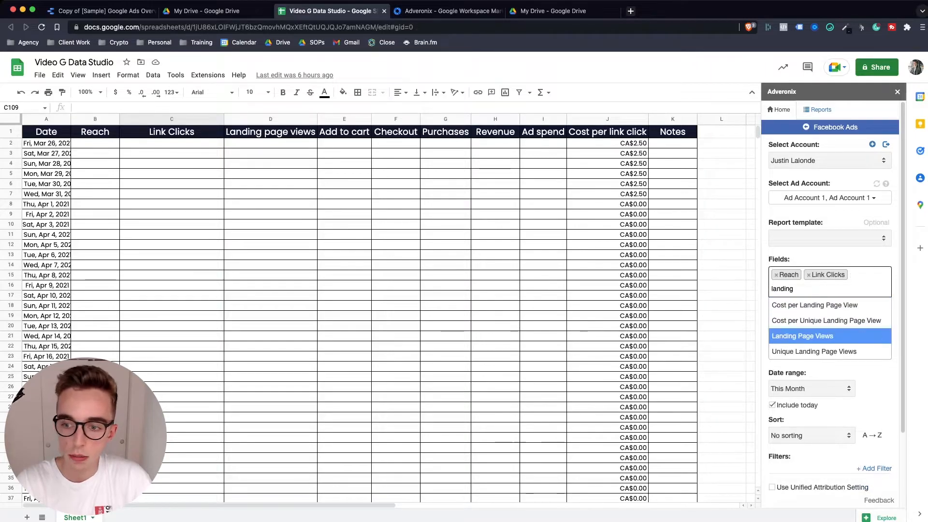
key(Return)
text(add to)
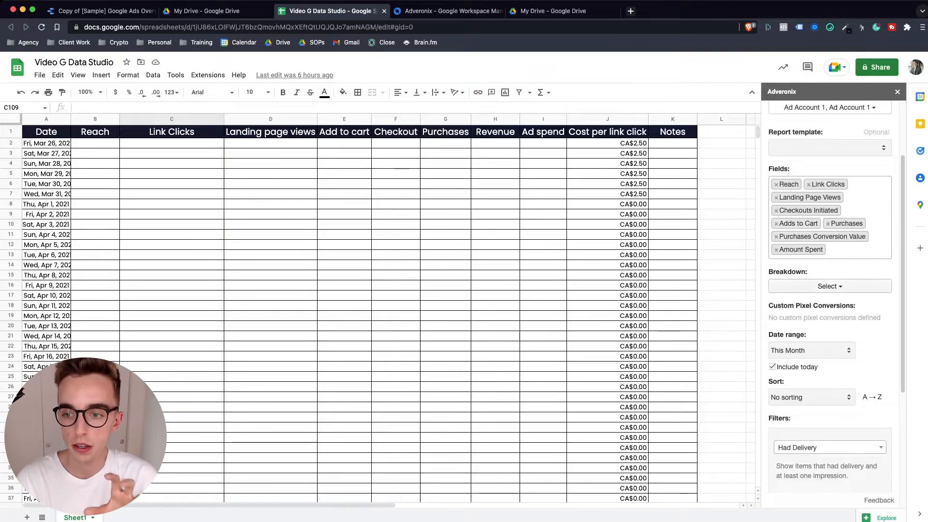
Look through the breakdown options available for the Facebook Ads report
click(830, 287)
scroll(830, 397, down, 9)
scroll(830, 386, up, 6)
scroll(830, 377, up, 5)
click(846, 363)
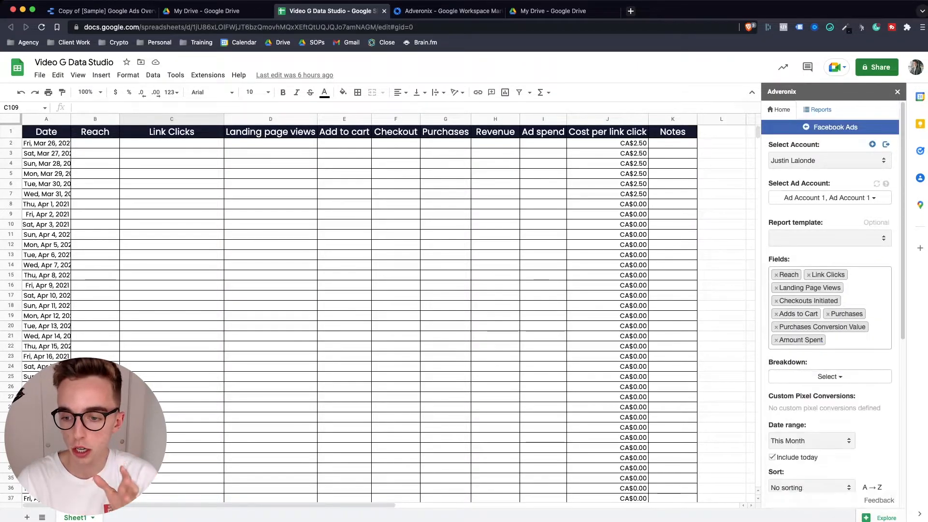
Set the Facebook Ads report's date range to Last Month and check its sorting options
scroll(847, 363, down, 1)
scroll(830, 299, down, 3)
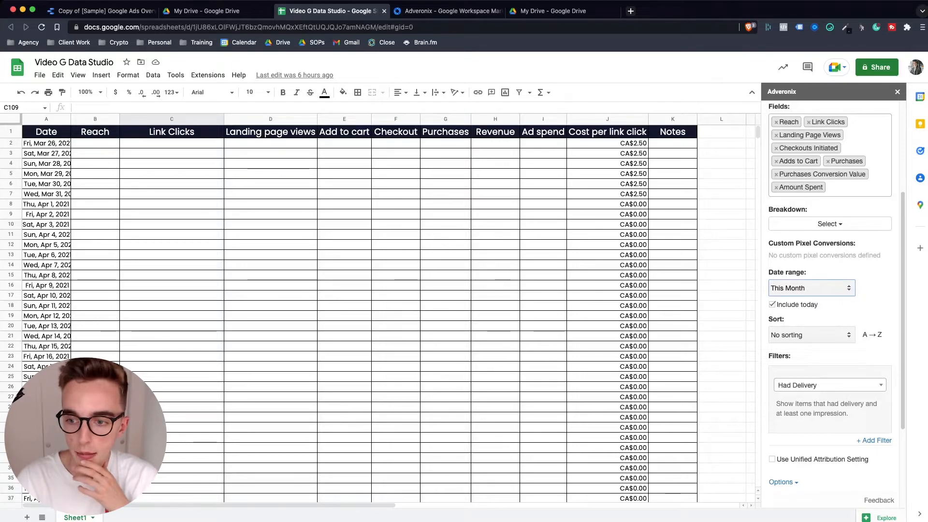
click(793, 299)
click(812, 332)
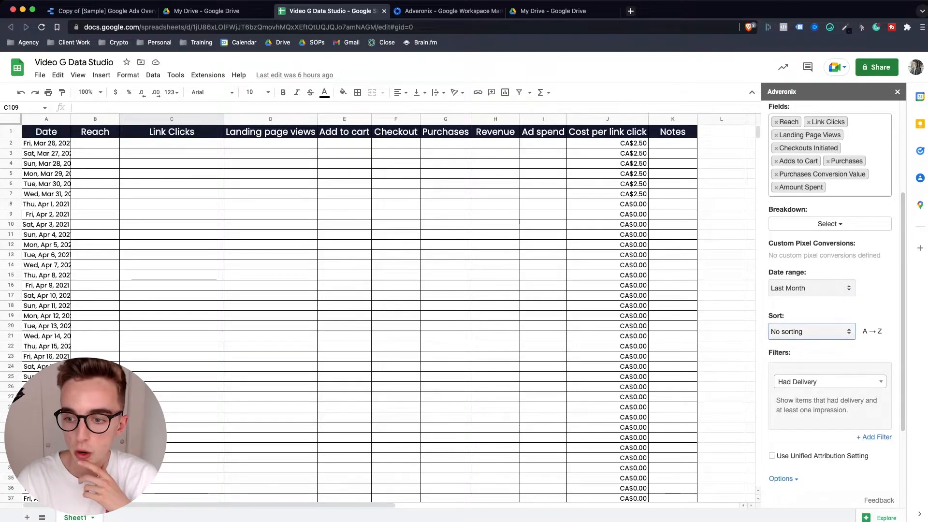
Check the filter choices, keep the Had Delivery filter, and enable Use Unified Attribution Setting for the report
scroll(831, 382, down, 1)
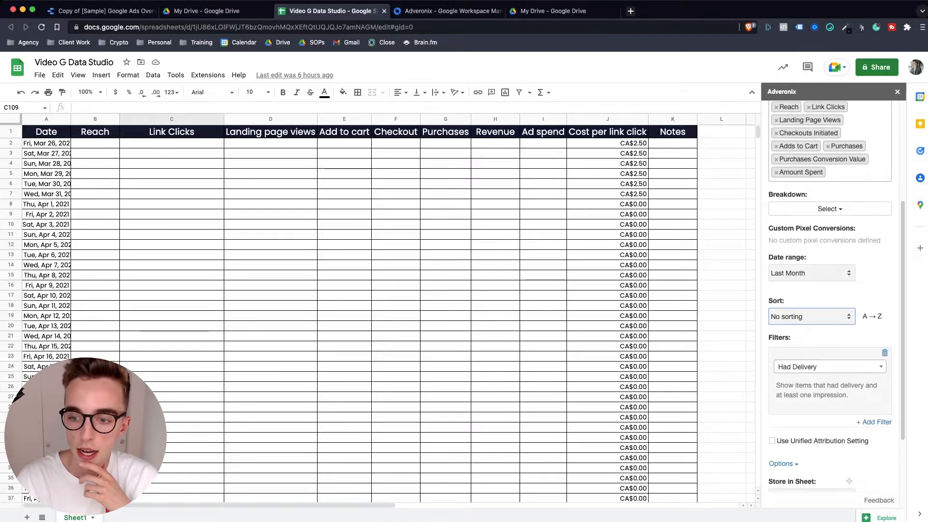
scroll(830, 382, down, 4)
click(830, 276)
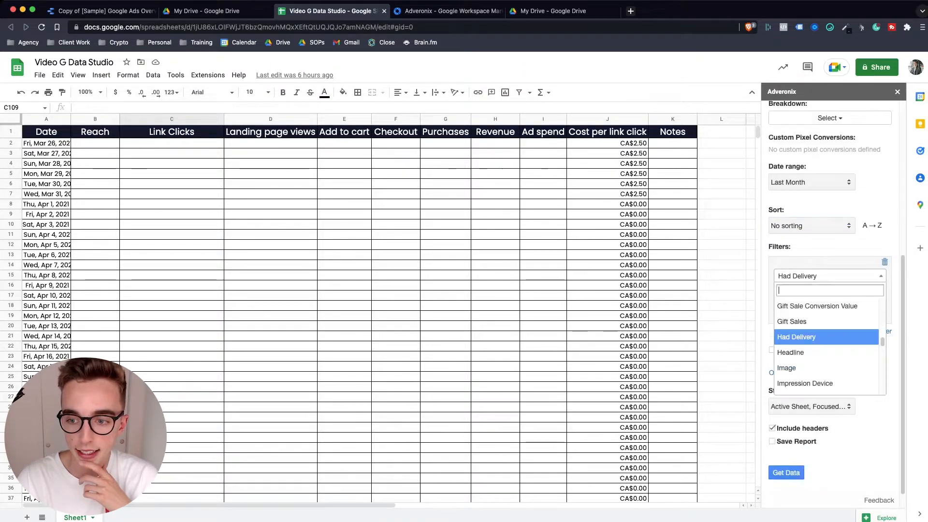
click(830, 276)
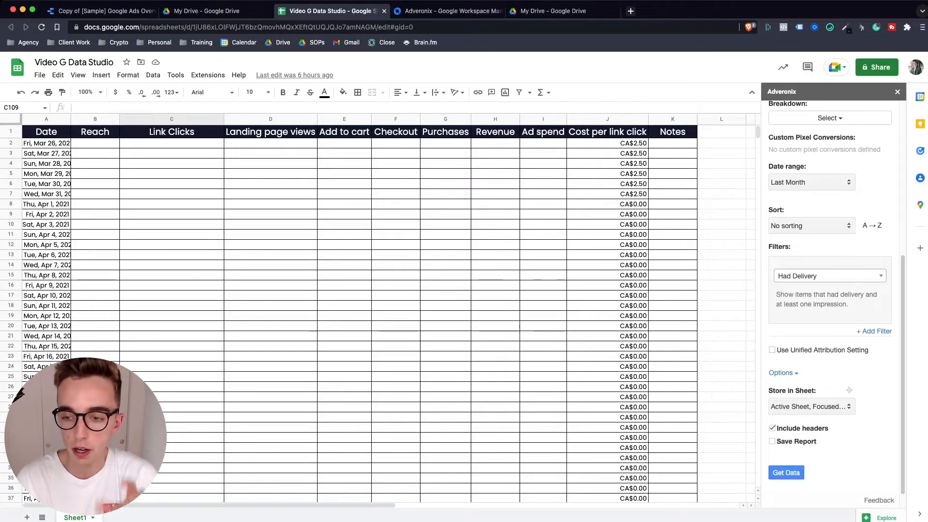
click(772, 349)
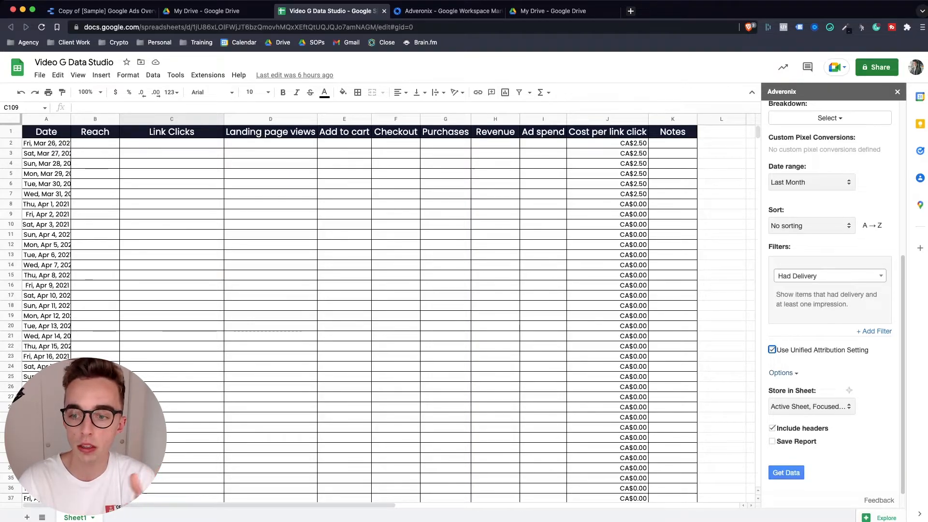
Review the report's options for storing data in the sheet, including headers and saving the report
click(783, 373)
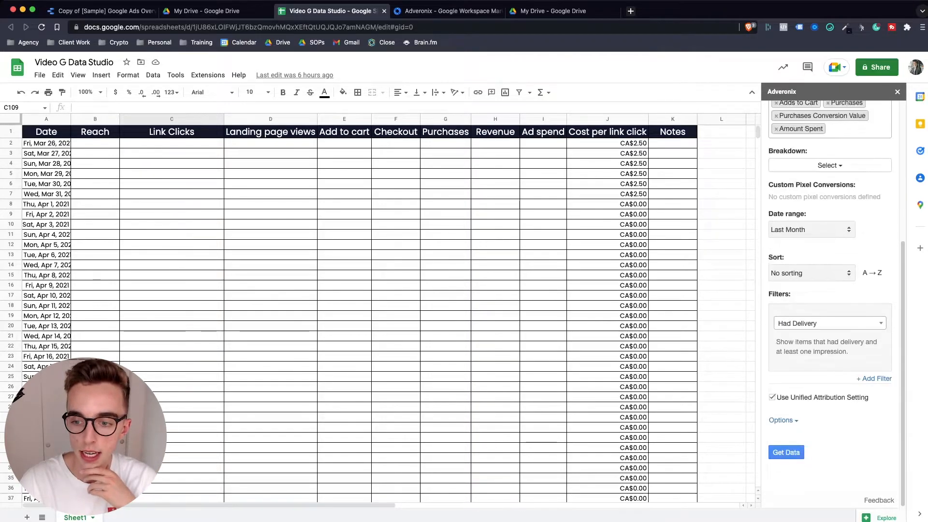
click(783, 420)
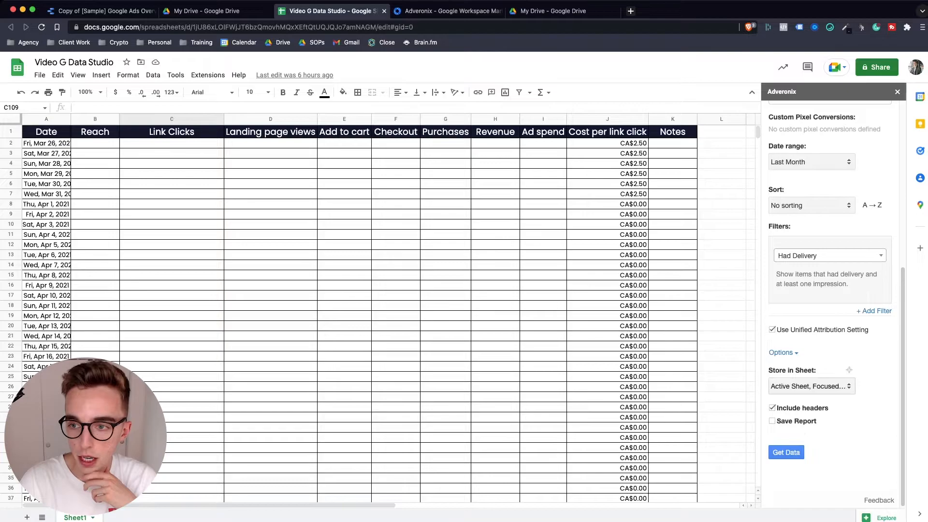
scroll(830, 309, up, 6)
scroll(831, 310, down, 6)
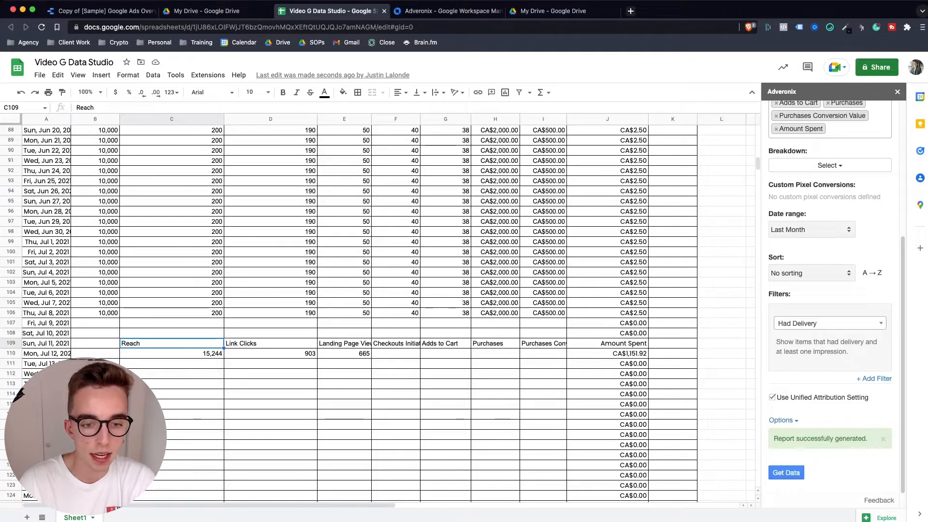
Examine the generated Facebook Ads metrics in the tracking sheet and the report's storage options
scroll(387, 310, down, 1)
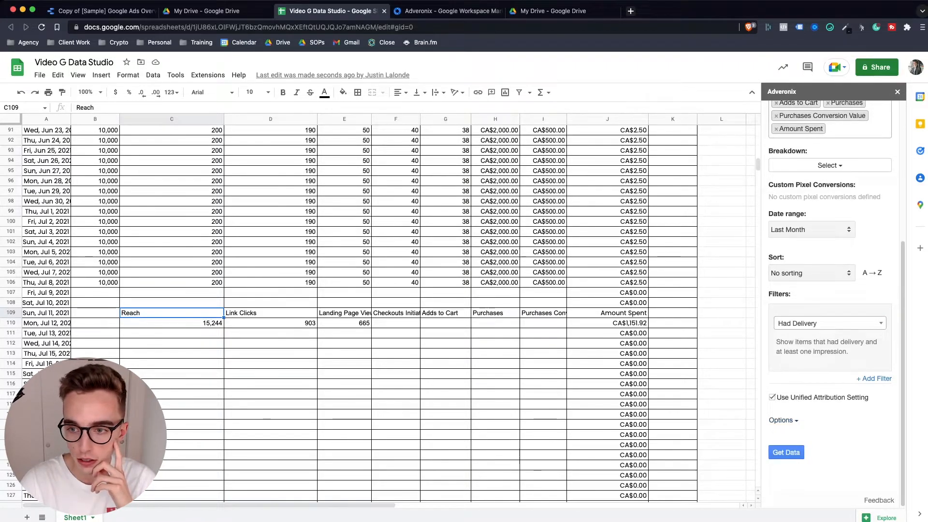
scroll(849, 370, down, 3)
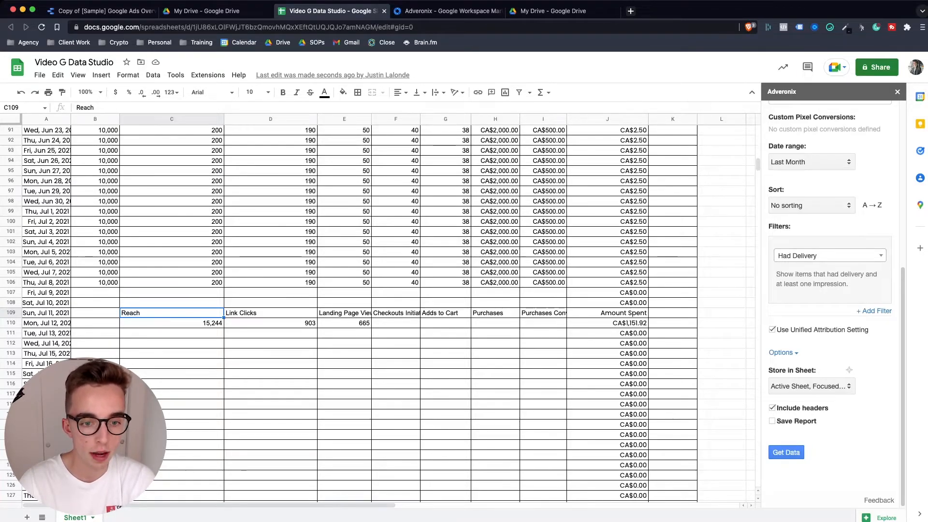
scroll(388, 310, up, 15)
scroll(389, 309, down, 19)
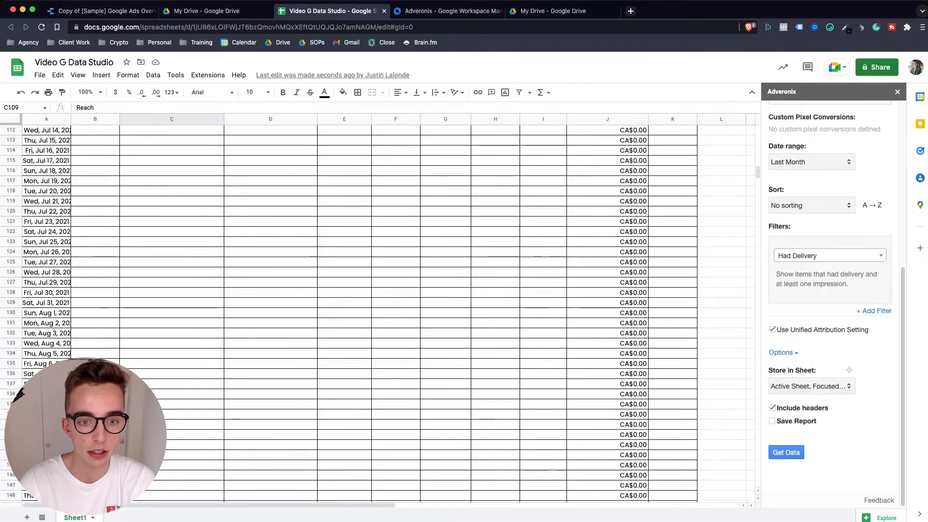
scroll(389, 309, up, 5)
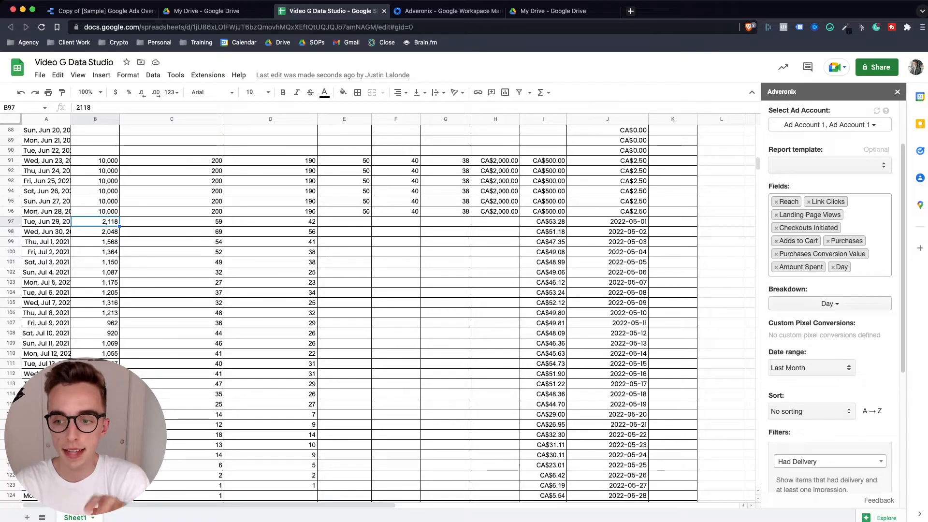
Review the daily Facebook Ads data imported from B97 down, along with the report's fields, breakdown, date range, filter and storage settings
scroll(339, 309, down, 3)
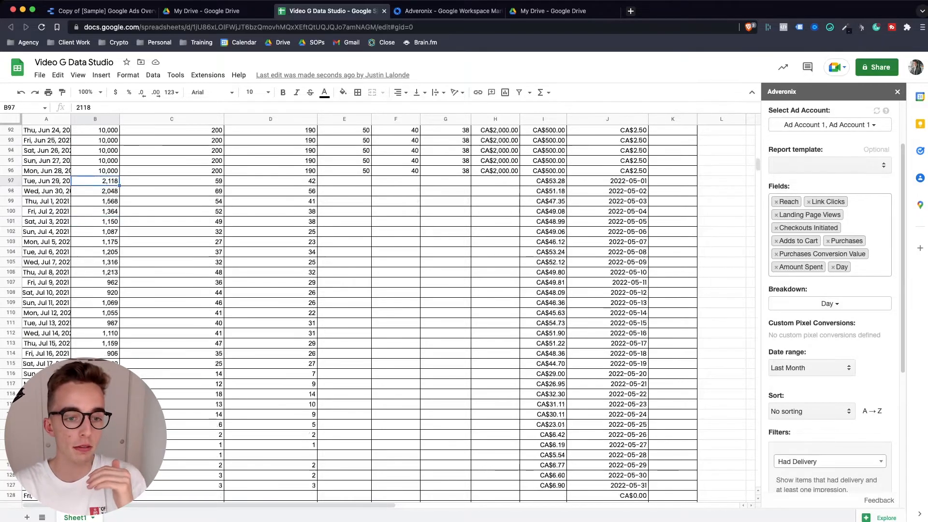
scroll(339, 309, up, 2)
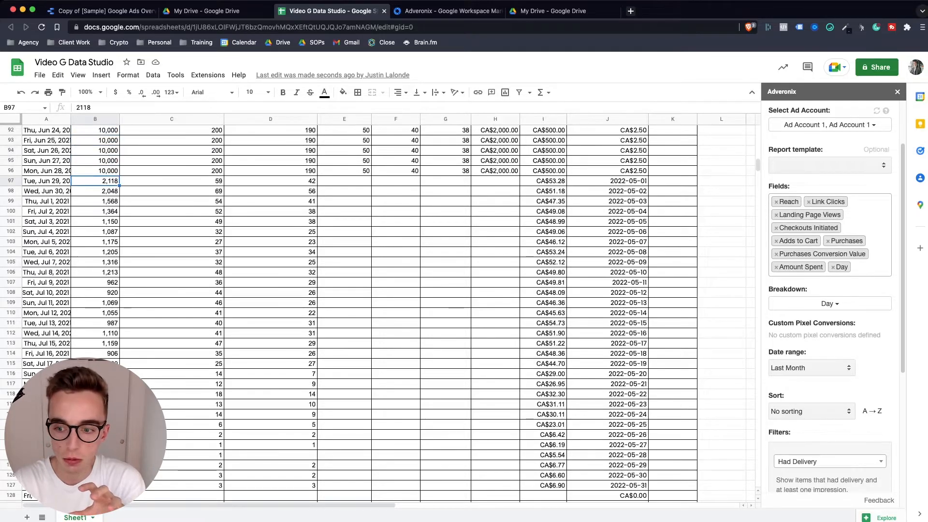
scroll(830, 300, down, 4)
scroll(830, 300, up, 6)
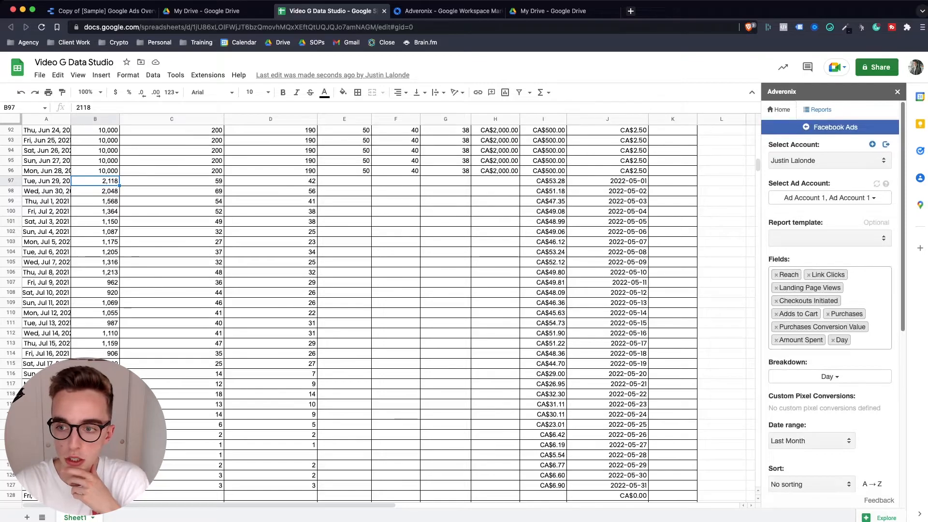
scroll(830, 300, down, 1)
scroll(830, 300, down, 2)
scroll(830, 300, down, 1)
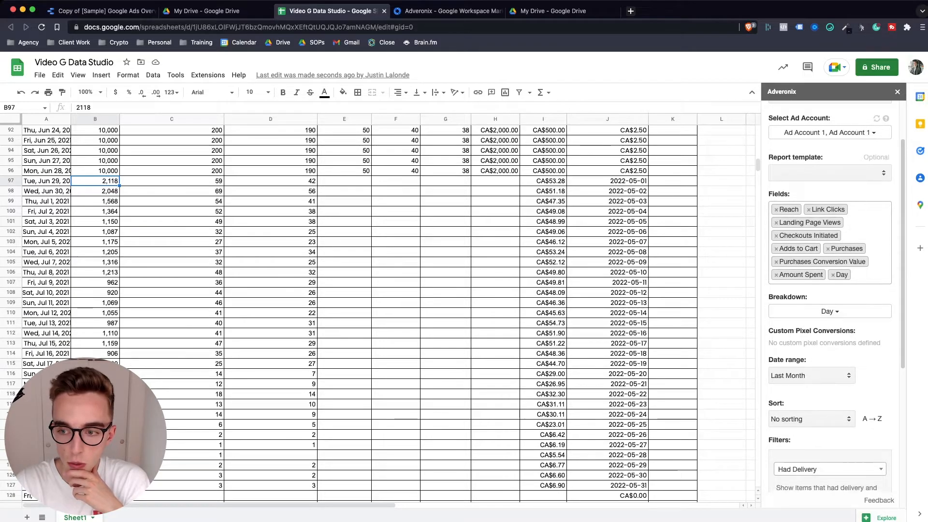
scroll(830, 300, down, 2)
scroll(830, 299, down, 5)
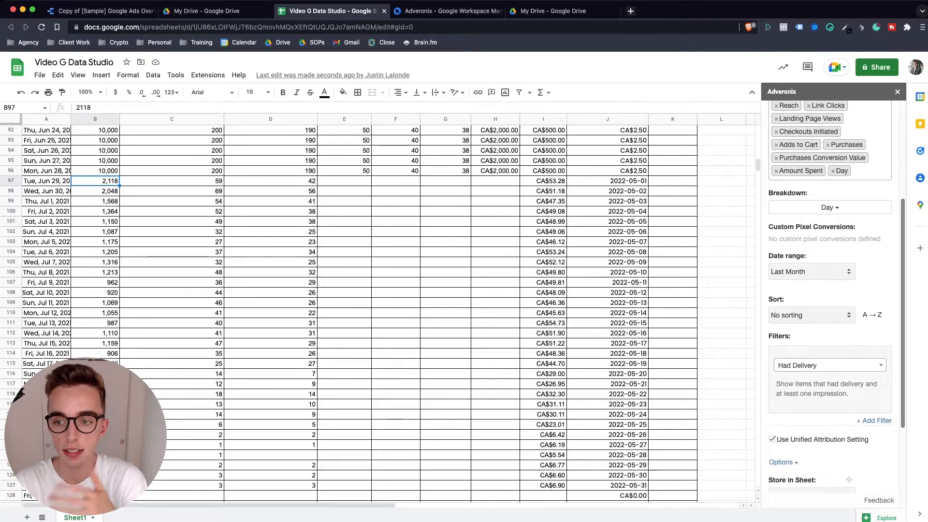
scroll(830, 329, down, 2)
scroll(830, 329, down, 1)
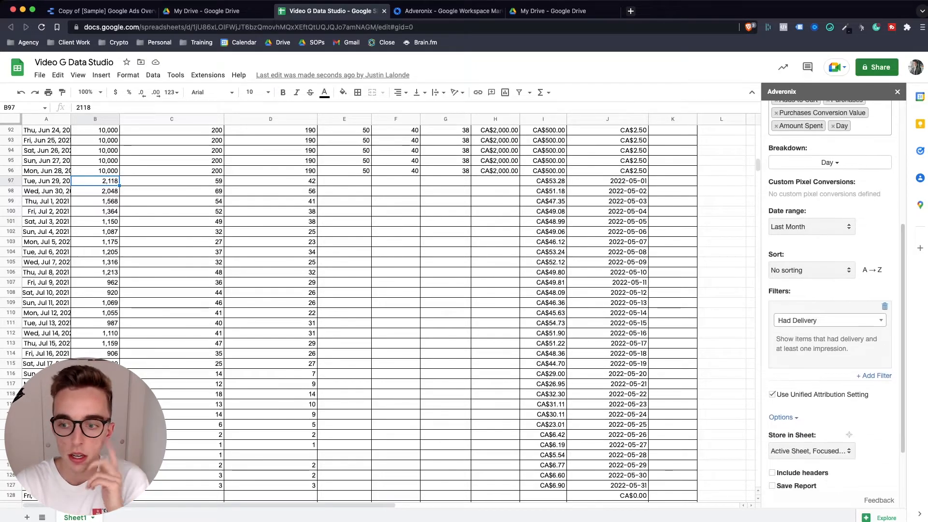
scroll(830, 329, down, 4)
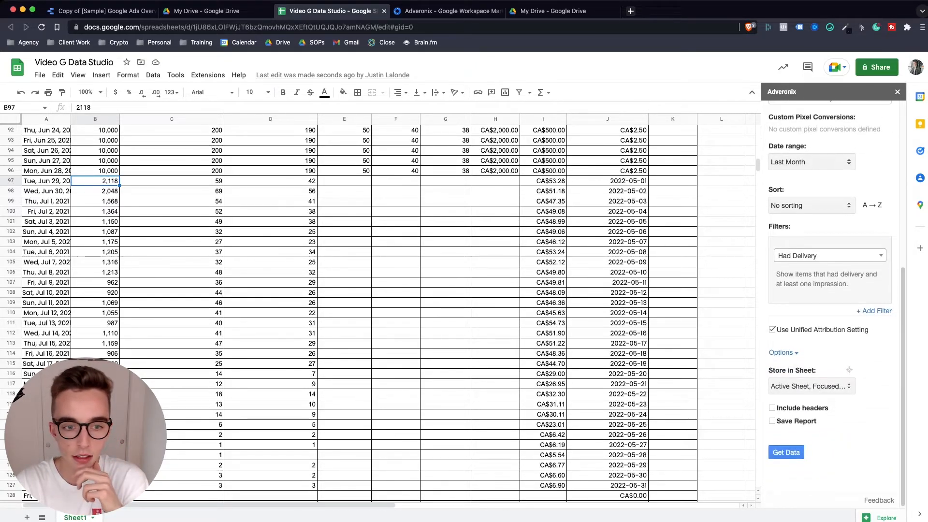
Select the imported daily metrics in B97:I127 and compare them with the sheet's column headers
click(172, 222)
drag(95, 181, 541, 485)
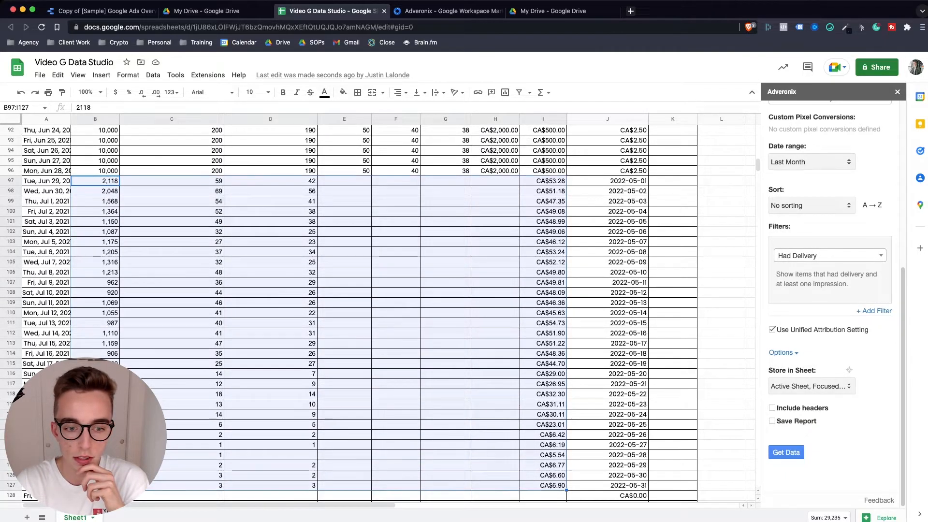
click(271, 455)
scroll(389, 314, up, 19)
scroll(388, 314, down, 17)
scroll(389, 314, down, 7)
scroll(389, 314, up, 3)
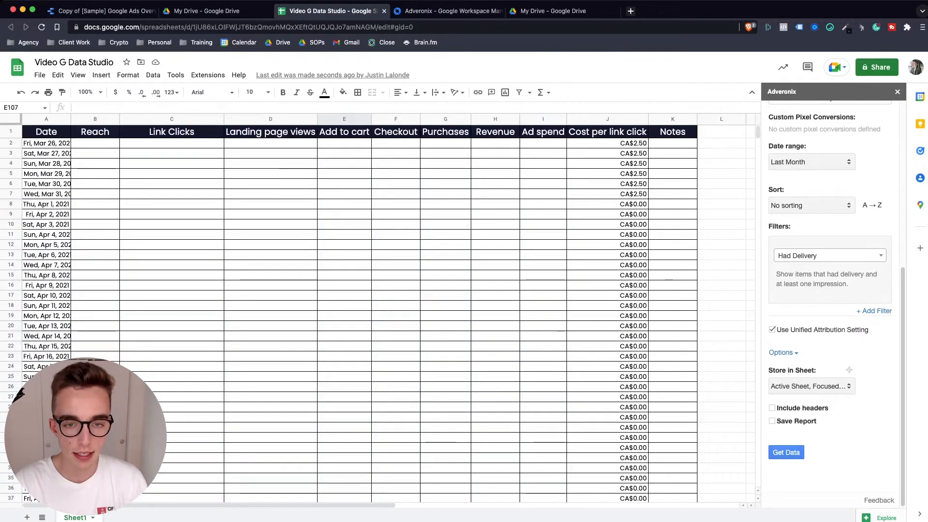
Browse the tracking sheet's daily rows from the header down through the imported Facebook Ads metrics
scroll(388, 314, down, 14)
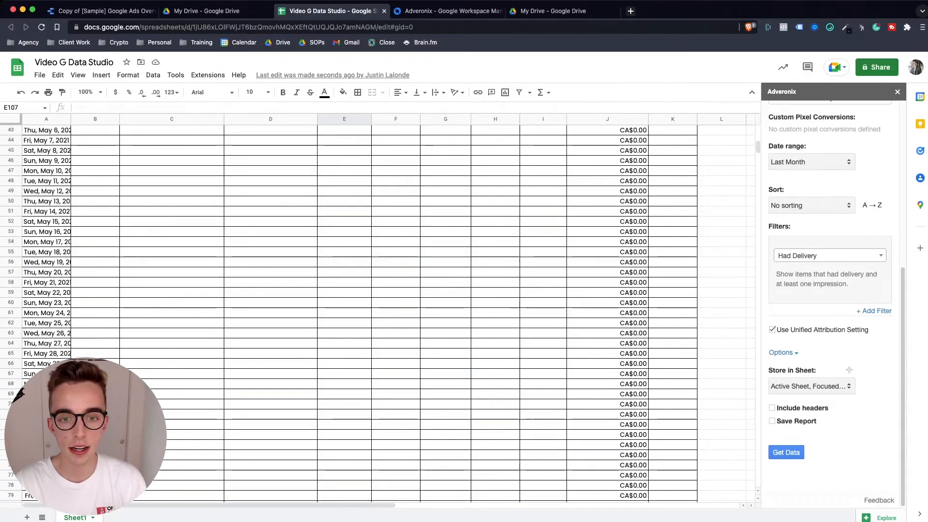
scroll(389, 314, down, 8)
scroll(389, 314, up, 19)
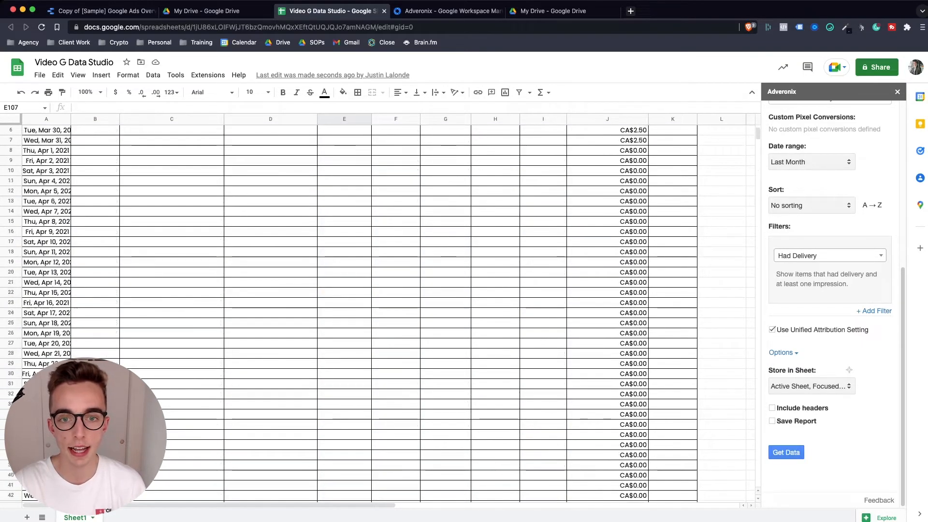
scroll(388, 314, down, 10)
scroll(388, 314, down, 16)
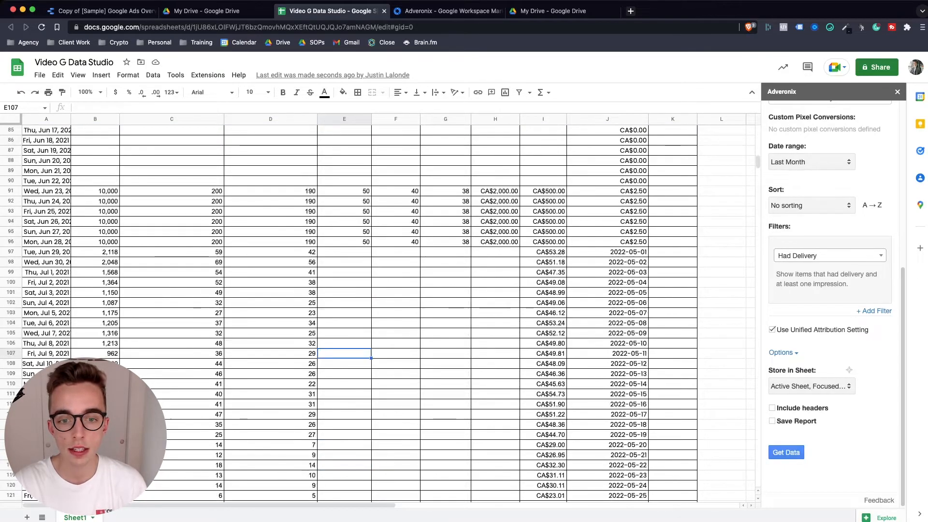
scroll(388, 314, up, 2)
drag(97, 191, 271, 303)
scroll(389, 314, down, 3)
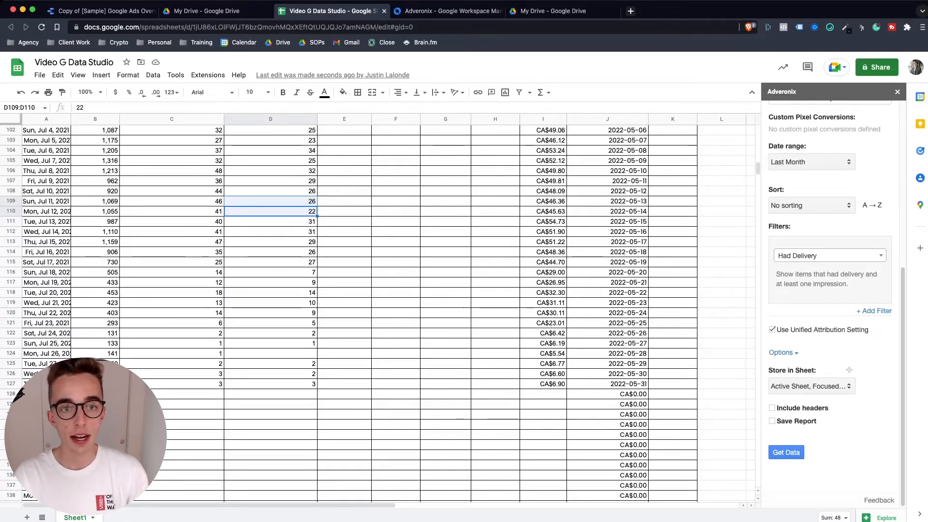
scroll(388, 314, up, 20)
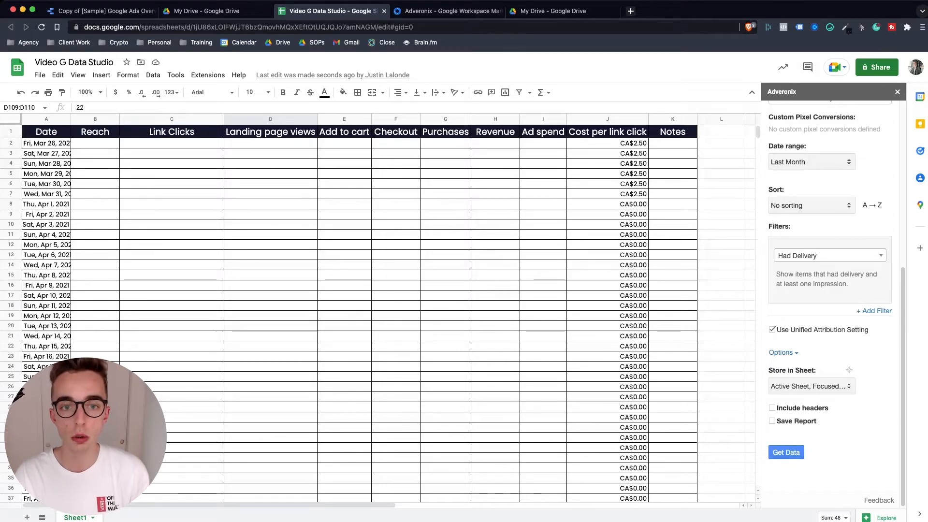
Check the Facebook Ads report's fields and its available date range options
scroll(830, 299, up, 6)
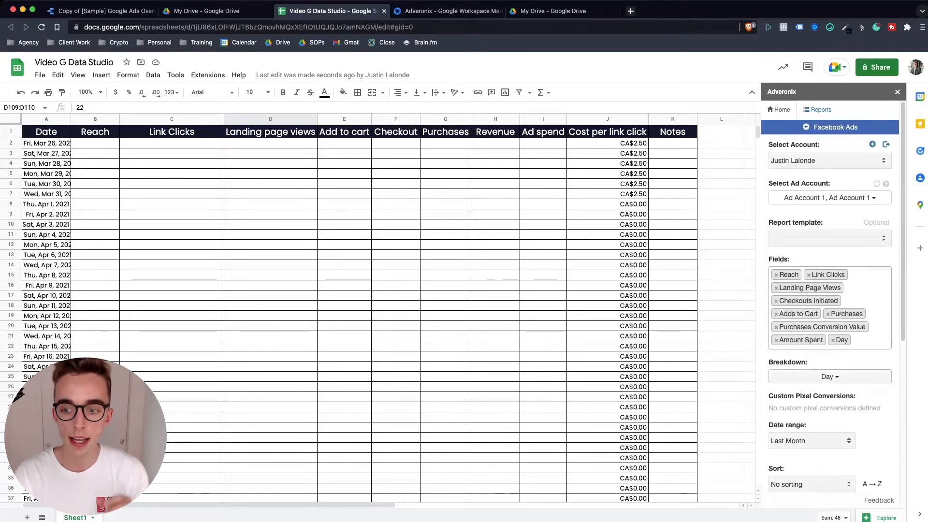
scroll(830, 299, down, 2)
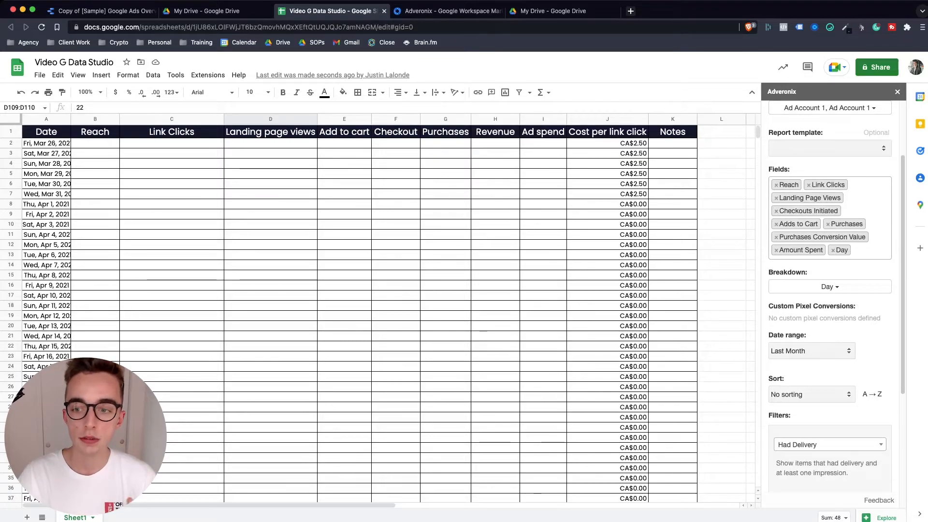
click(812, 351)
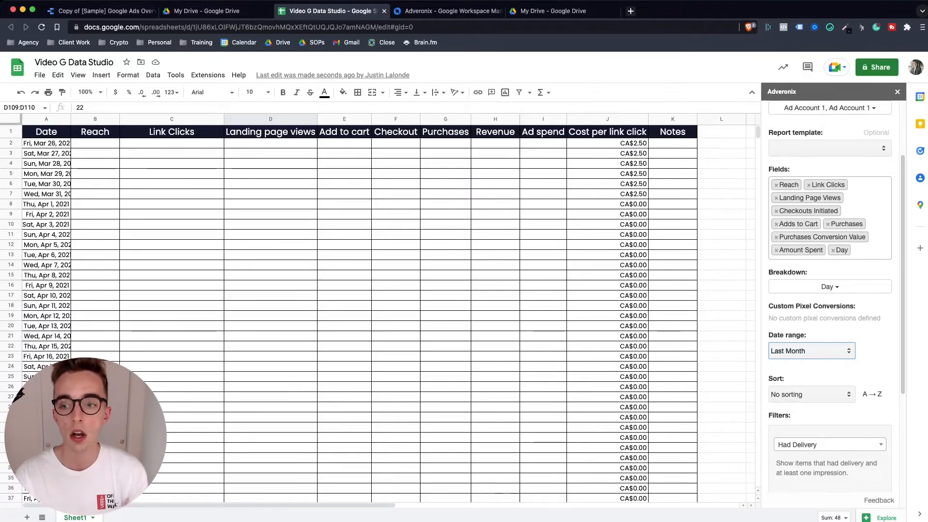
Glance over the sheet's rows and switch back to the copied Google Ads Overview Report in Data Studio
scroll(377, 315, down, 20)
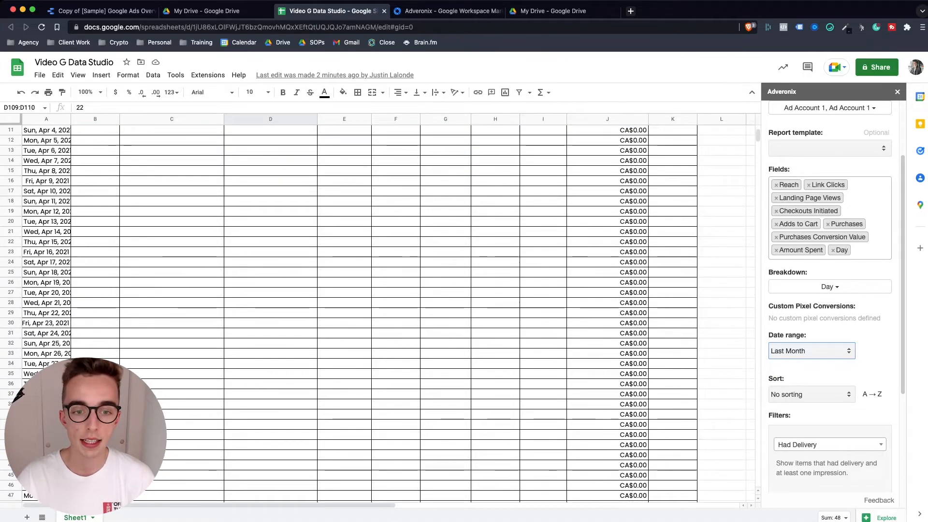
scroll(377, 315, up, 6)
click(182, 333)
scroll(181, 334, up, 18)
click(99, 10)
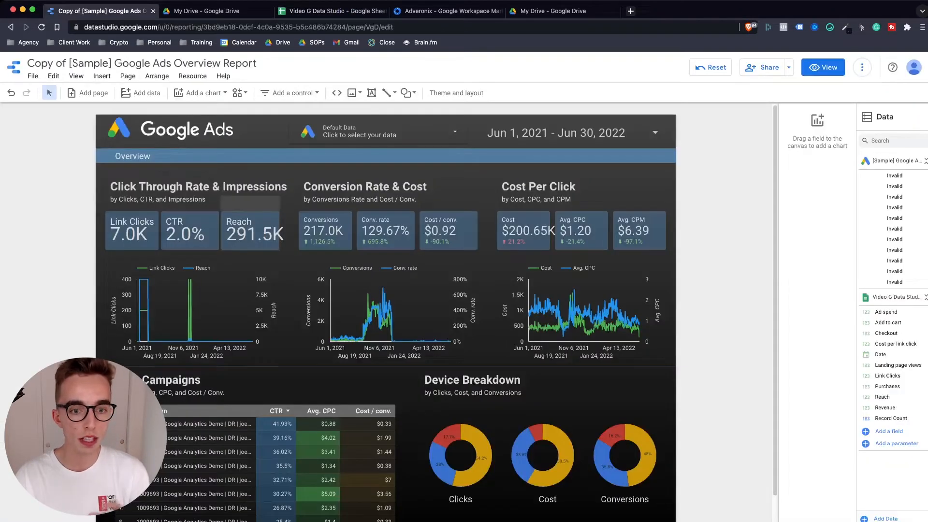
Review the CTR and Reach scorecards, and switch the Conversions scorecard's data source to the Video G Data Studio sheet
click(190, 232)
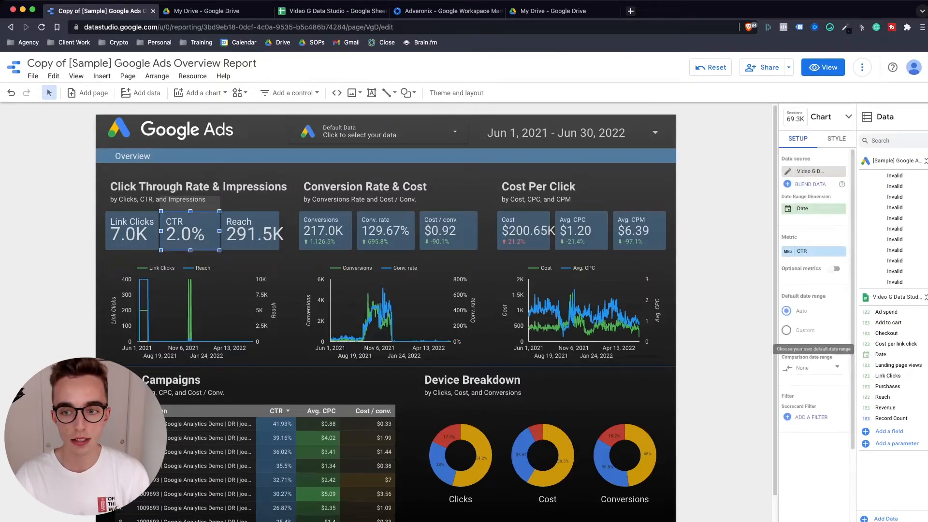
click(252, 232)
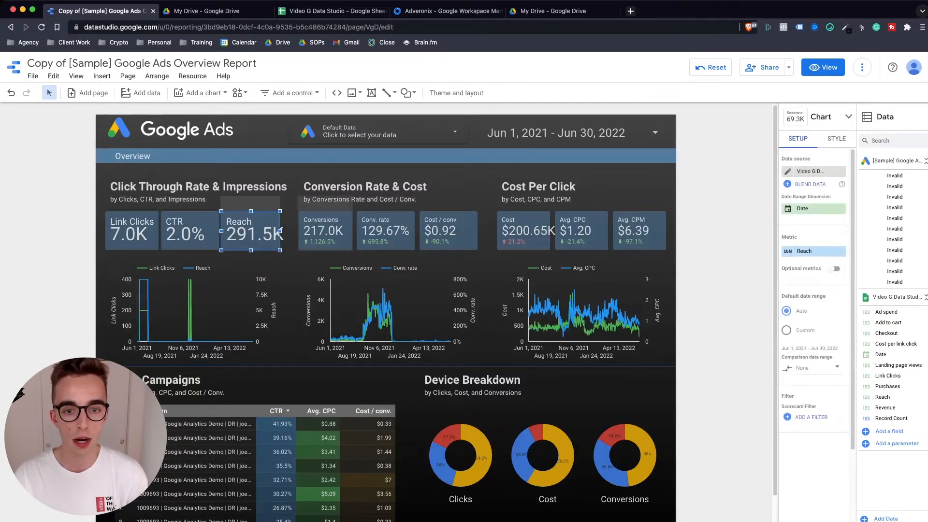
click(325, 231)
click(812, 171)
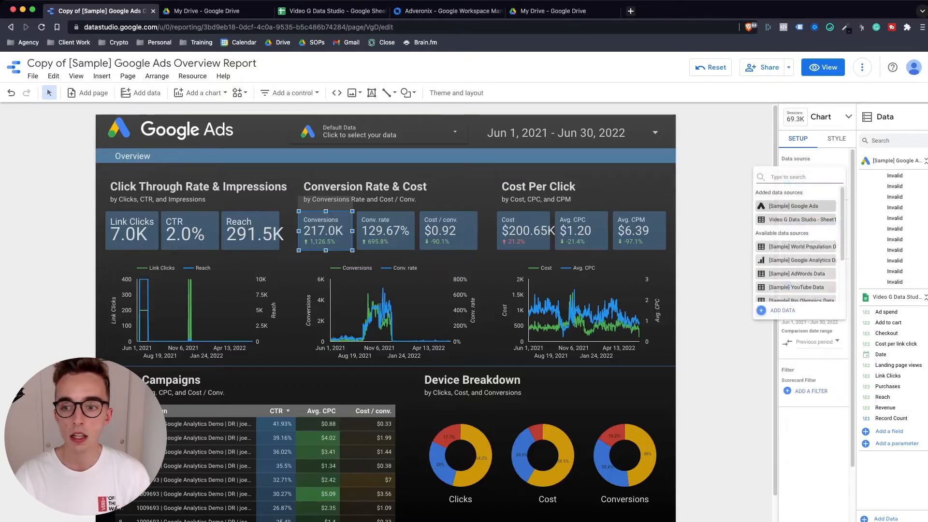
click(800, 219)
Glance at the tracking spreadsheet and check which metrics are available for the first Conversion Rate & Cost scorecard
click(334, 10)
click(101, 11)
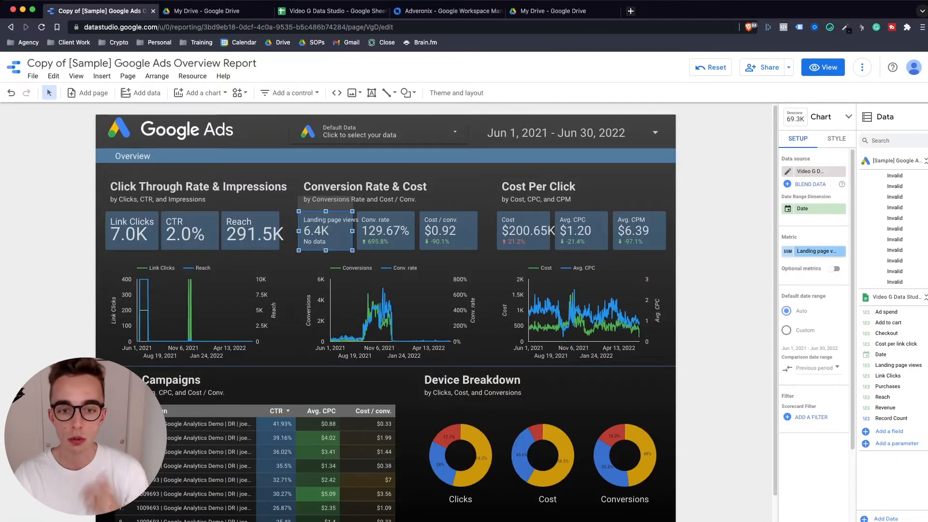
click(817, 251)
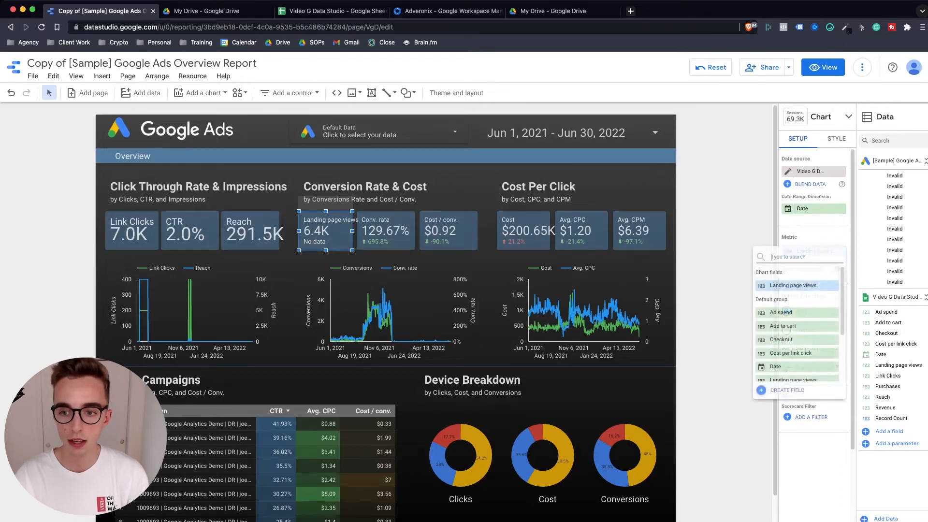
click(721, 290)
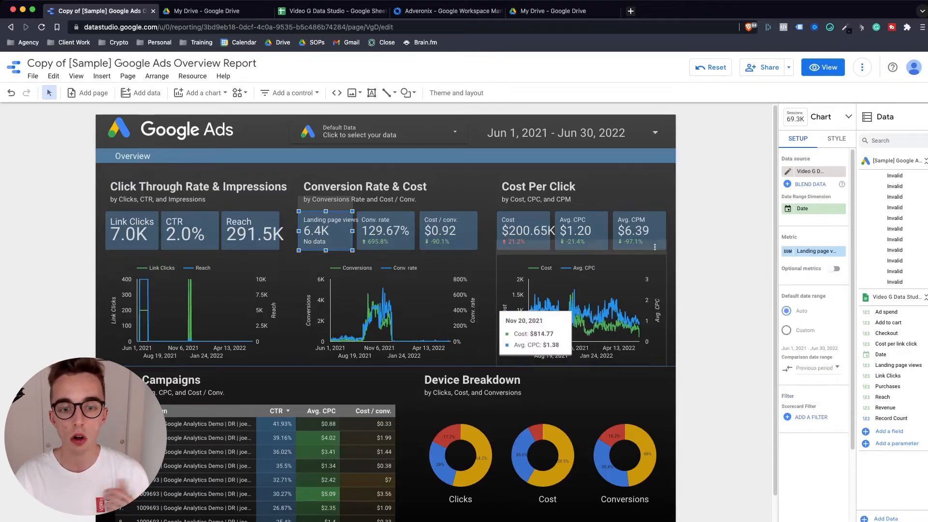